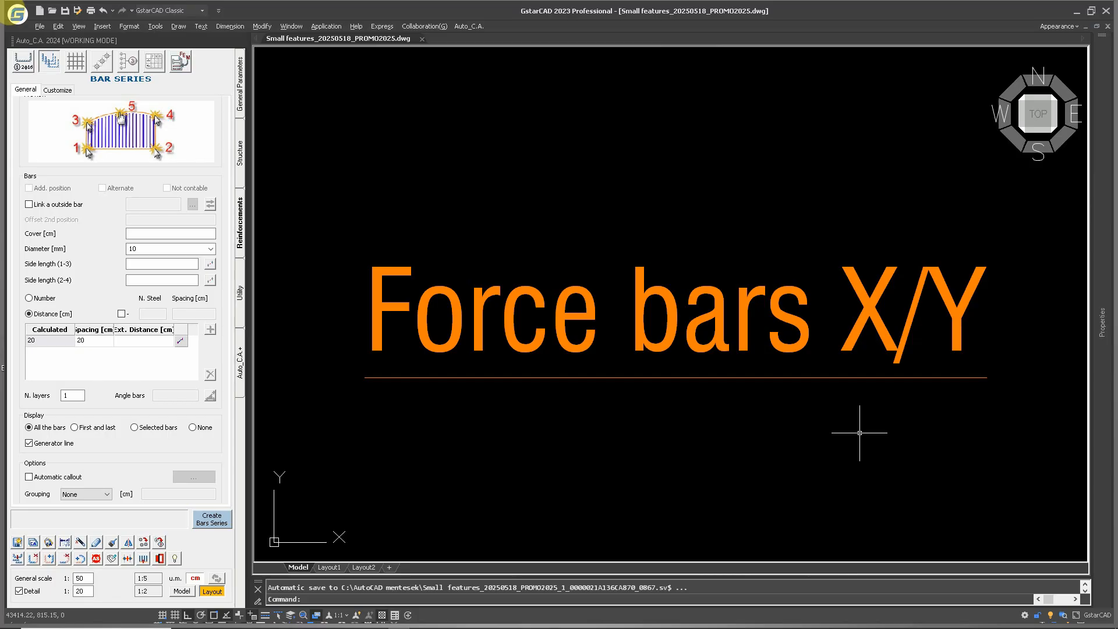
Examine the circular bar series, comparing the bar spacing at the crown and near the outer edge
scroll(804, 350, "down", 10)
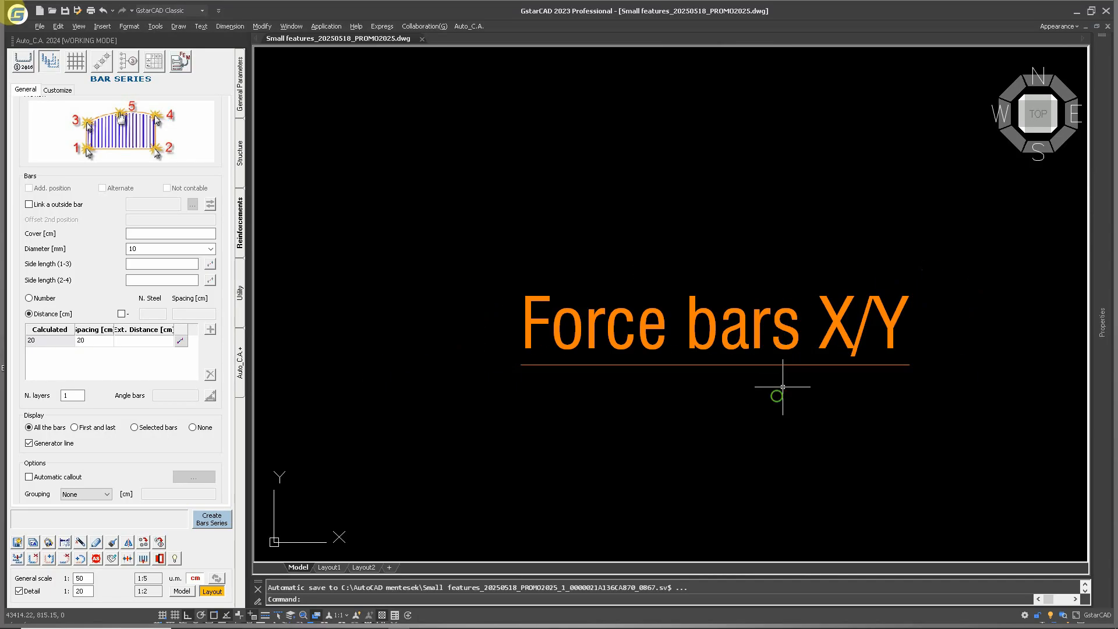
scroll(774, 268, "up", 10)
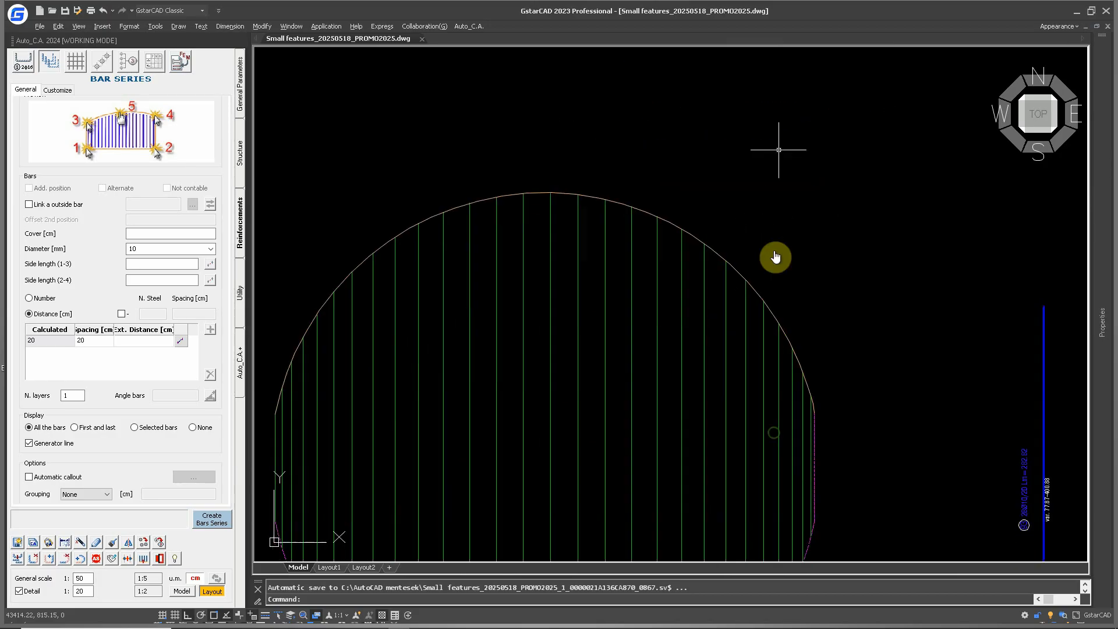
scroll(782, 329, "down", 3)
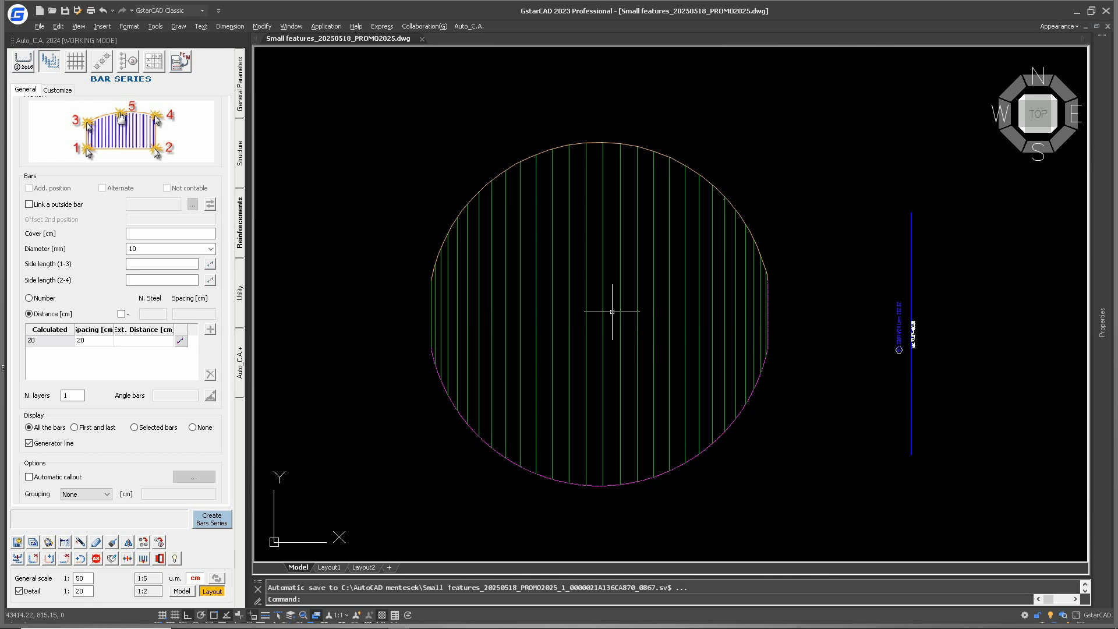
scroll(612, 312, "up", 5)
mouse_move(536, 413)
middle_mouse_down()
mouse_move(557, 263)
mouse_move(699, 431)
middle_mouse_up()
scroll(639, 262, "down", 1)
middle_click_drag(658, 125, 655, 252)
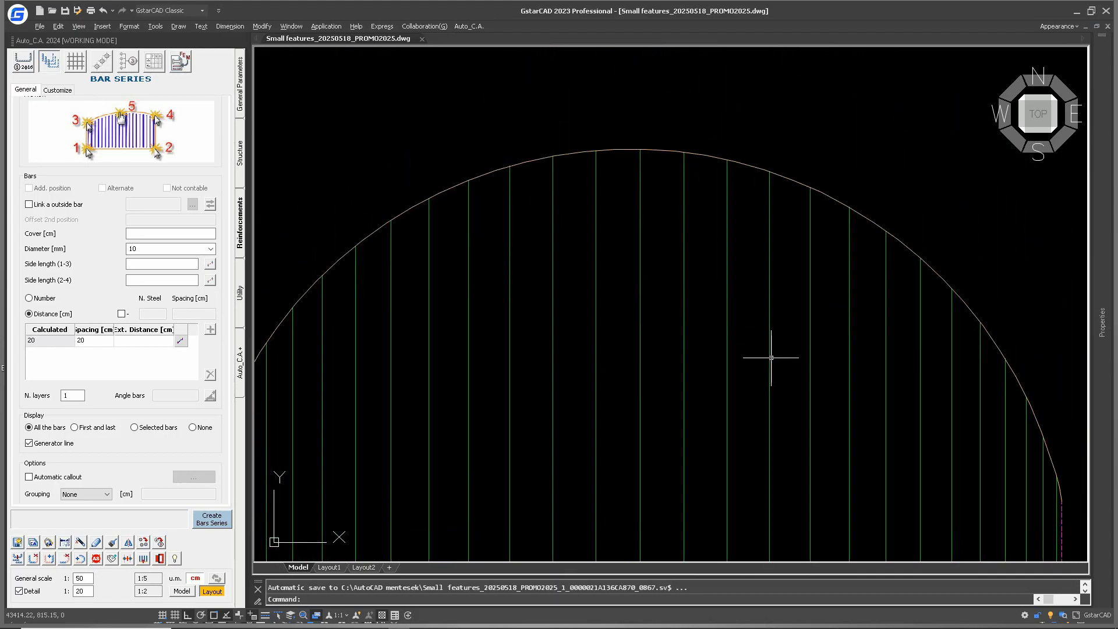
mouse_move(774, 357)
middle_mouse_down()
mouse_move(702, 312)
mouse_move(707, 296)
middle_mouse_up()
middle_click_drag(787, 367, 699, 300)
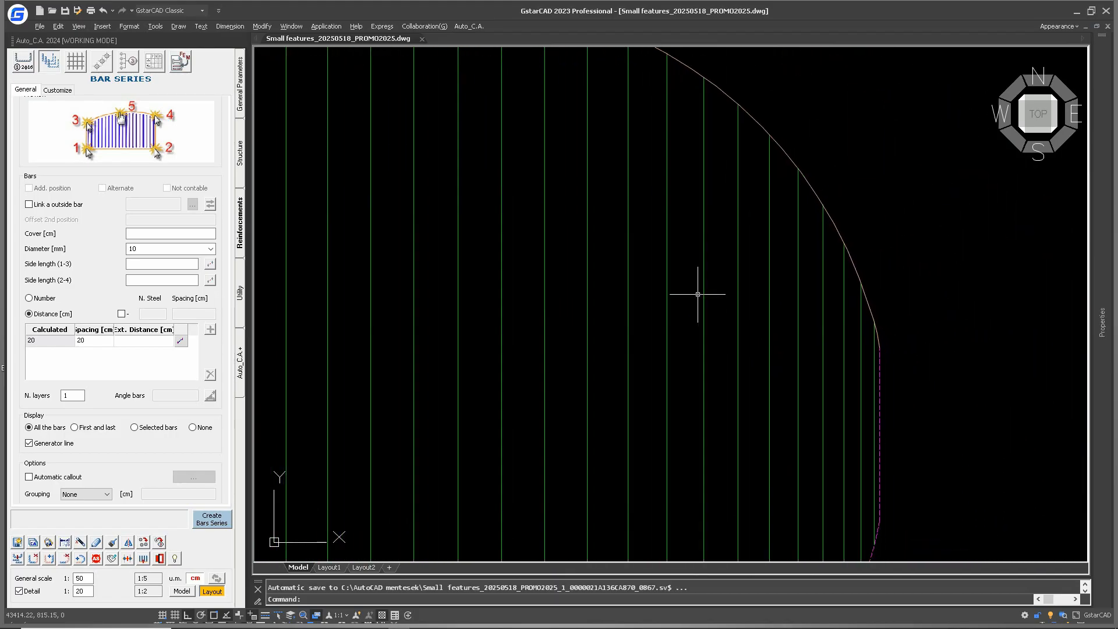
middle_click_drag(717, 357, 659, 283)
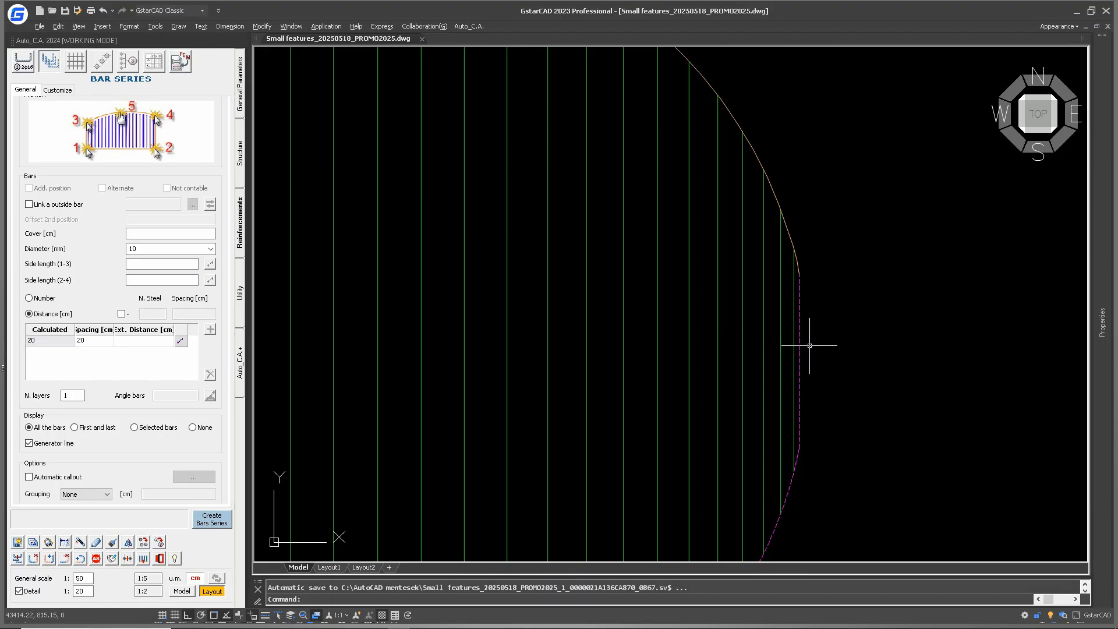
Measure the horizontal spacing between two adjacent bars near the crown of the circle with a linear dimension, without placing it
type("d")
key("Return")
scroll(794, 349, "up", 1)
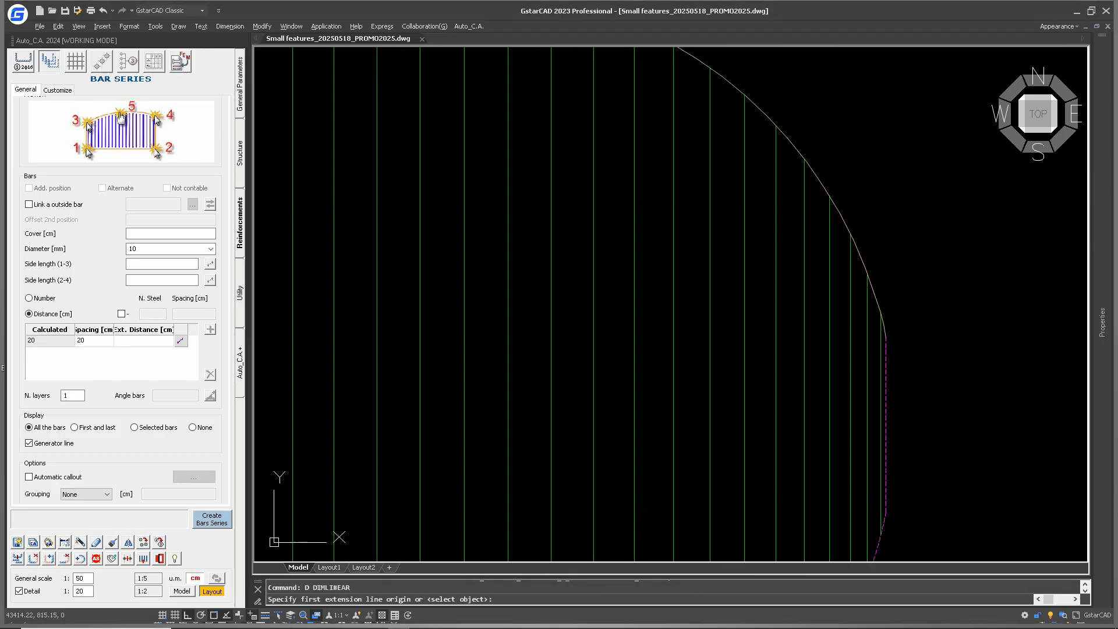
middle_click_drag(475, 143, 654, 305)
left_click(644, 262)
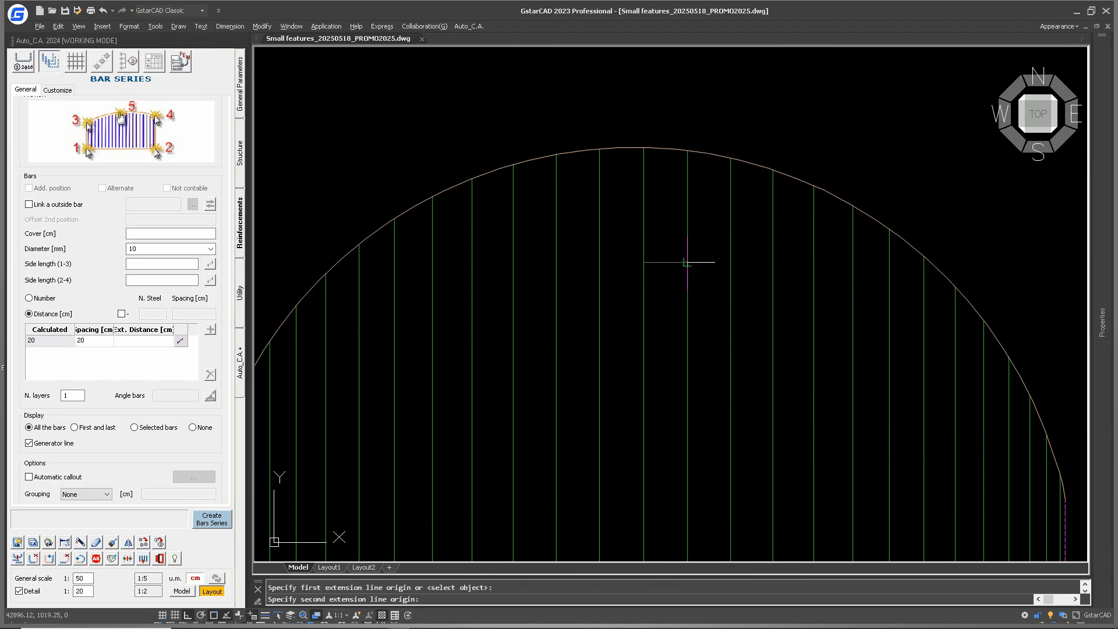
left_click(688, 262)
scroll(693, 300, "up", 1)
middle_click_drag(702, 302, 700, 353)
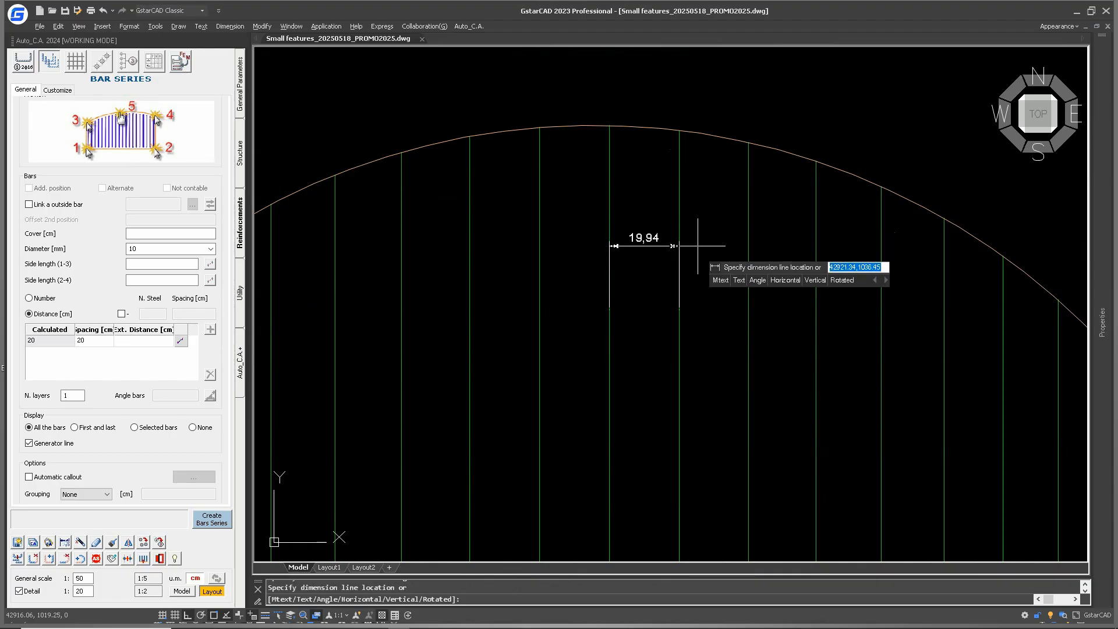
key("Escape")
Measure the horizontal spacing between two adjacent bars close to the circle's right edge, without placing the dimension
scroll(699, 285, "down", 2)
middle_click_drag(826, 393, 557, 232)
scroll(645, 284, "up", 3)
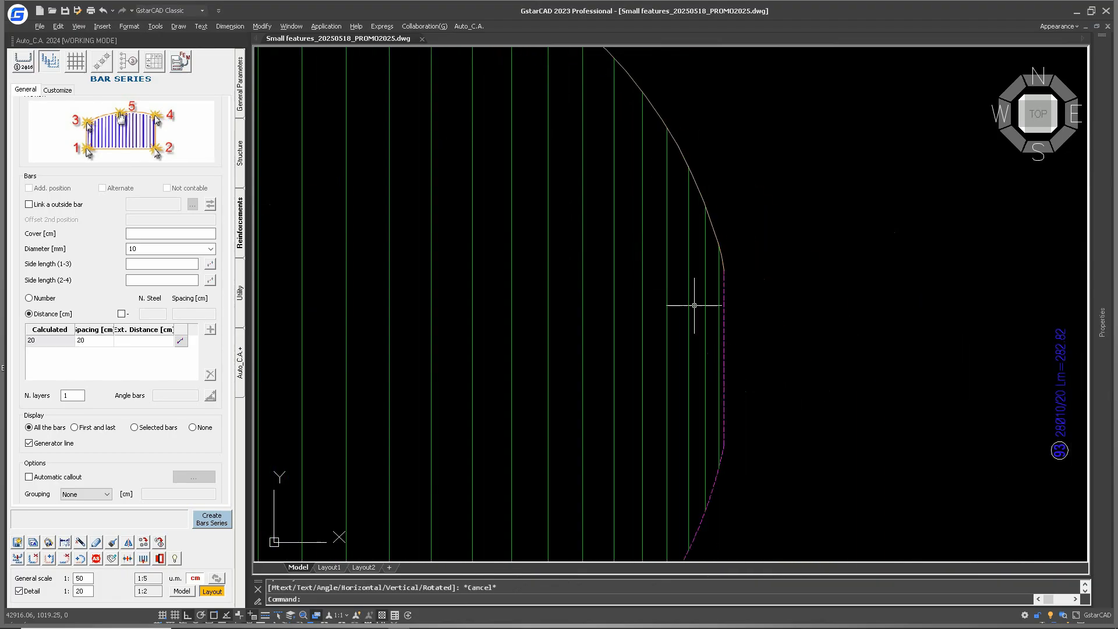
key("Return")
left_click(669, 284)
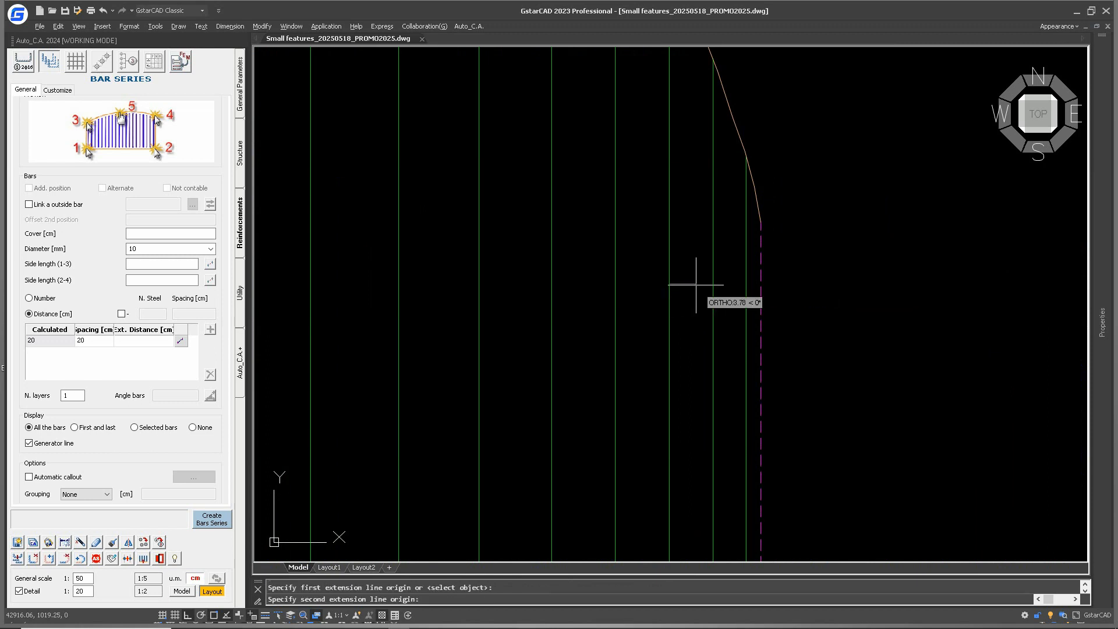
left_click(713, 289)
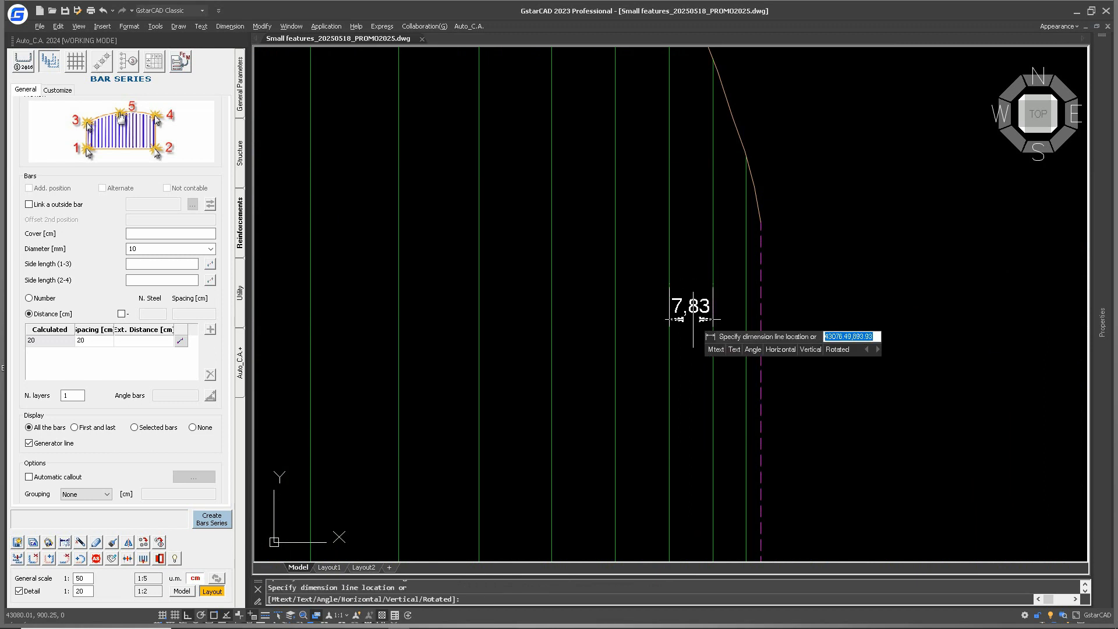
key("Escape")
Measure the aligned distance between the upper ends of two adjacent bars along the arc on the right side
middle_click_drag(691, 106, 690, 296)
middle_click_drag(677, 222, 683, 336)
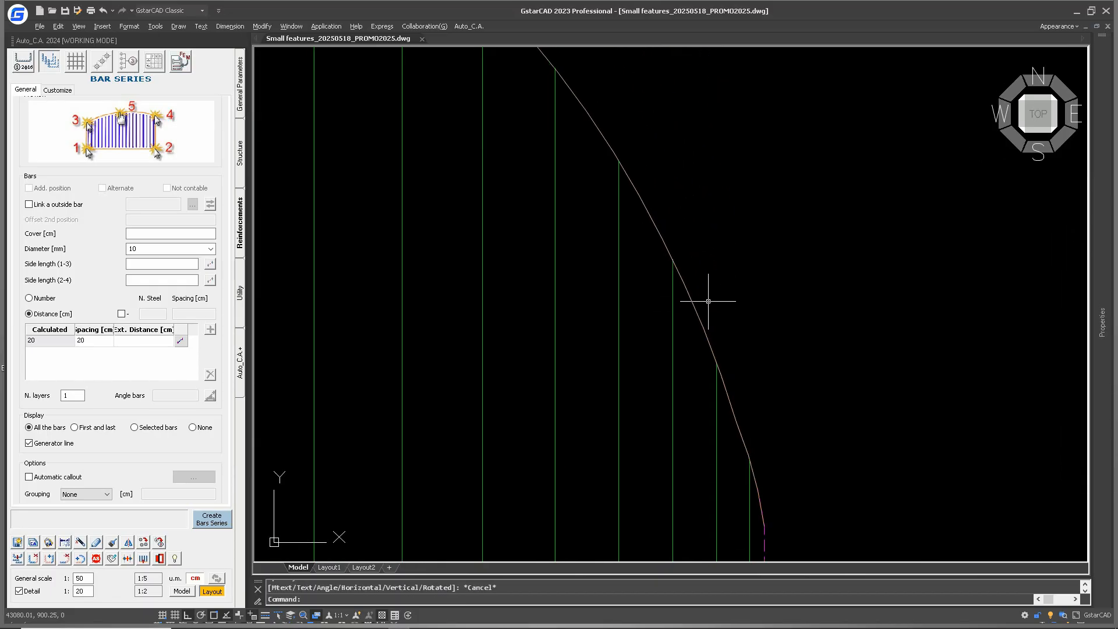
type("a")
key("Return")
left_click(674, 259)
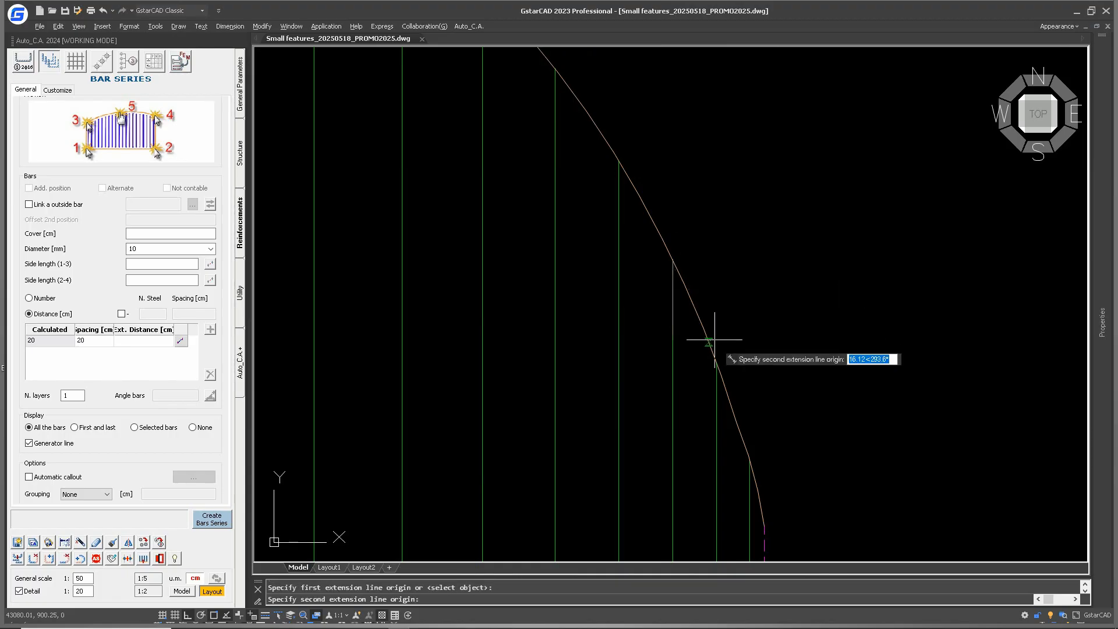
left_click(719, 362)
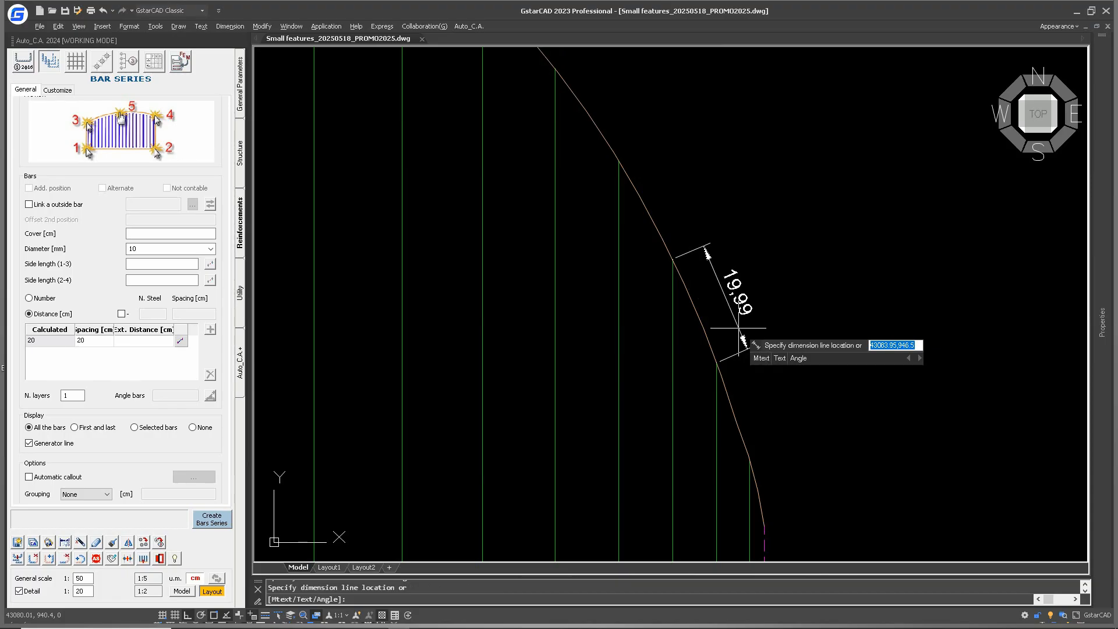
middle_click_drag(739, 345, 724, 194)
key("Escape")
Recheck the horizontal spacing of the same two right-side bars with a linear dimension and cancel it
middle_click_drag(722, 395, 705, 349)
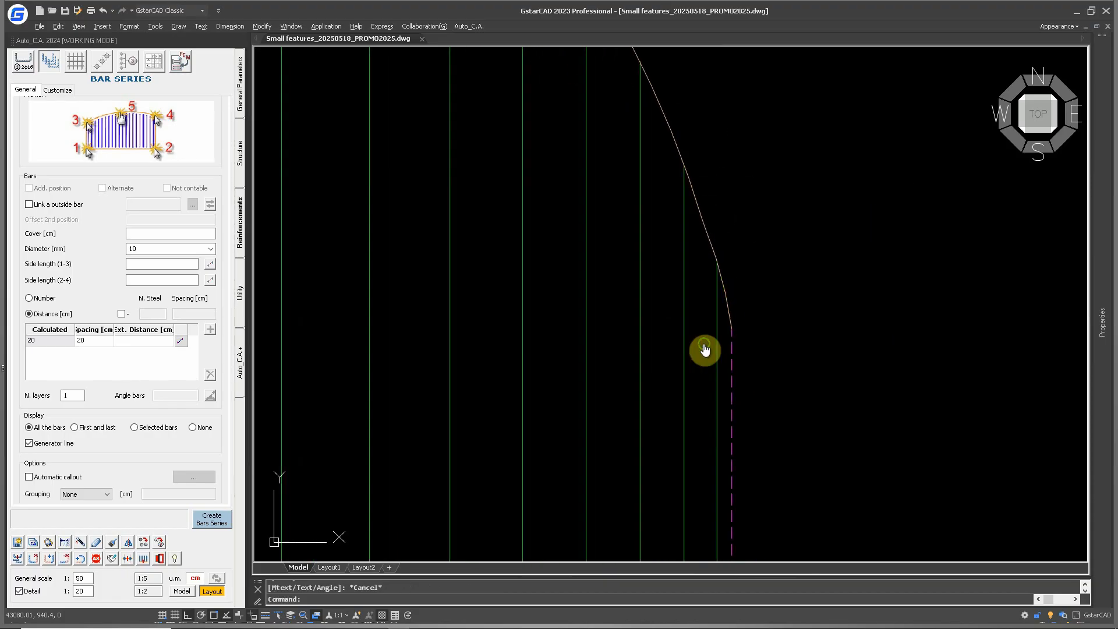
key("Return")
left_click(641, 300)
left_click(684, 300)
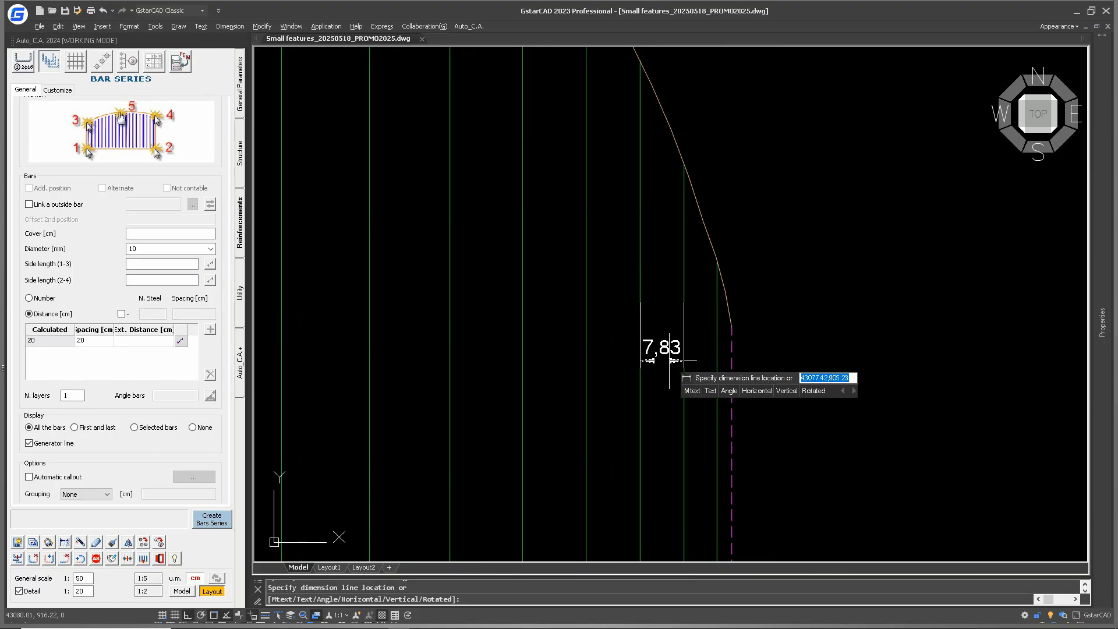
key("Escape")
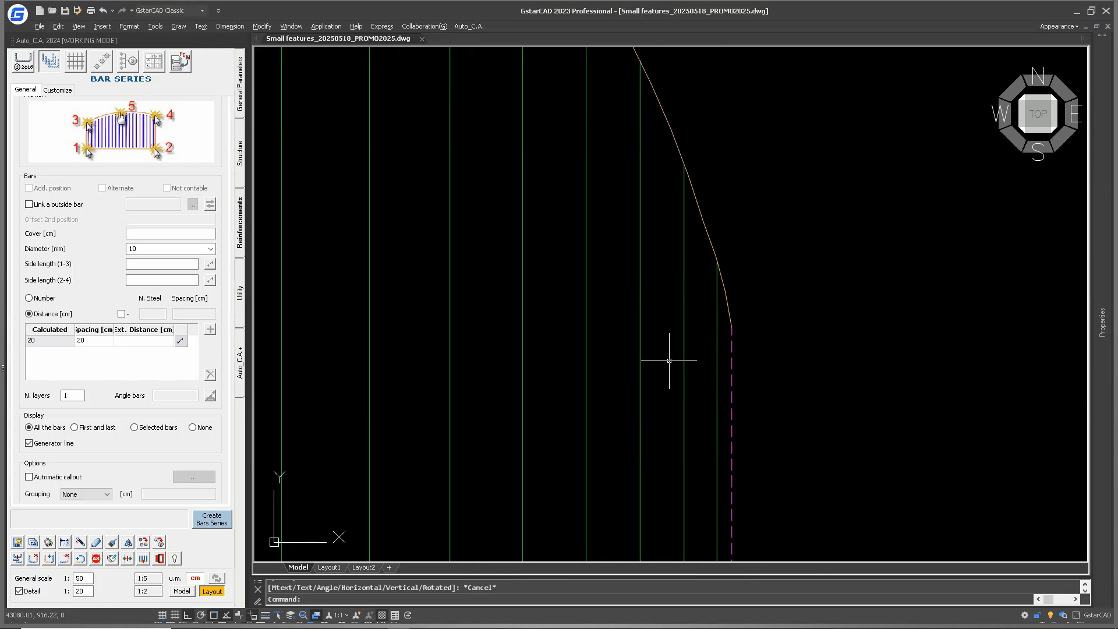
Modify the circular bar series by enabling Force bars X/Y, and end the modification
scroll(667, 307, "down", 2)
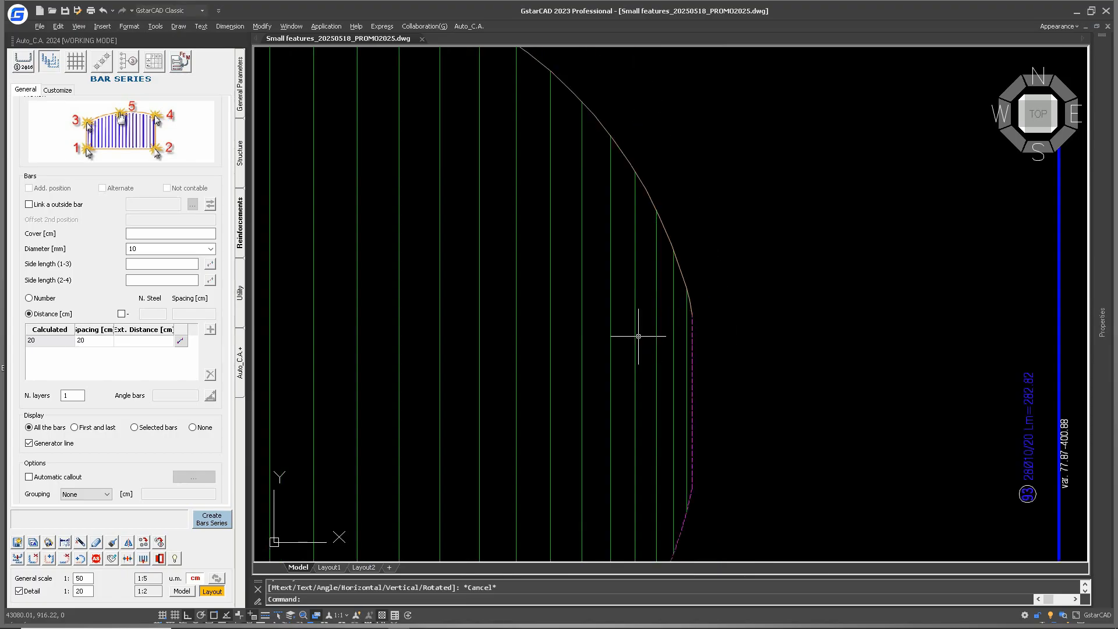
middle_click_drag(584, 369, 624, 341)
scroll(654, 352, "down", 2)
middle_click_drag(616, 387, 757, 289)
middle_click_drag(698, 388, 706, 369)
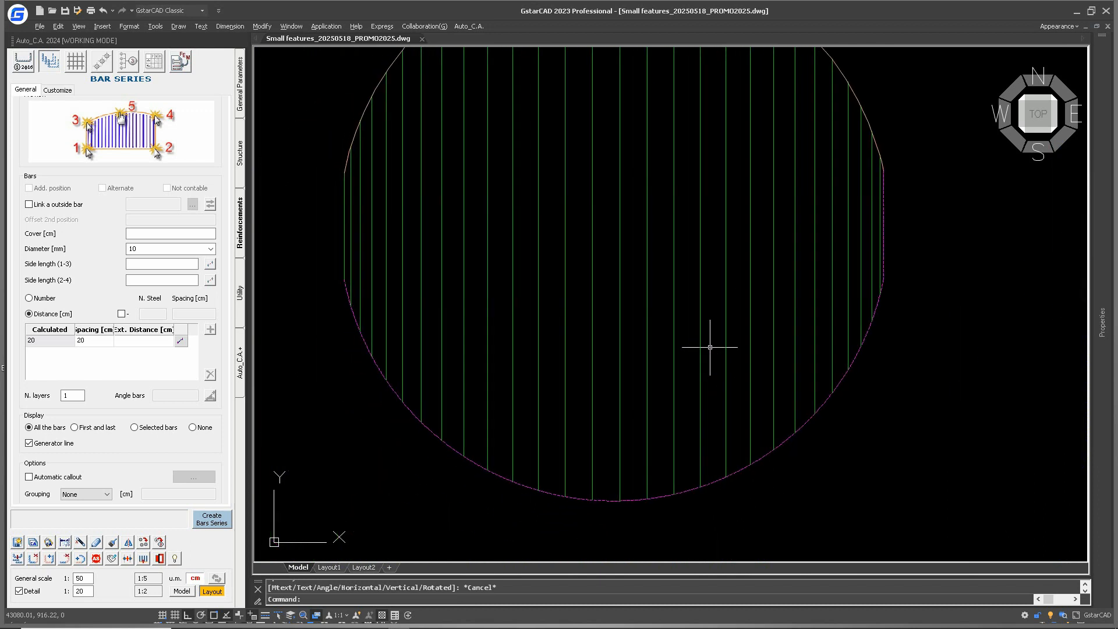
type("m")
key("Return")
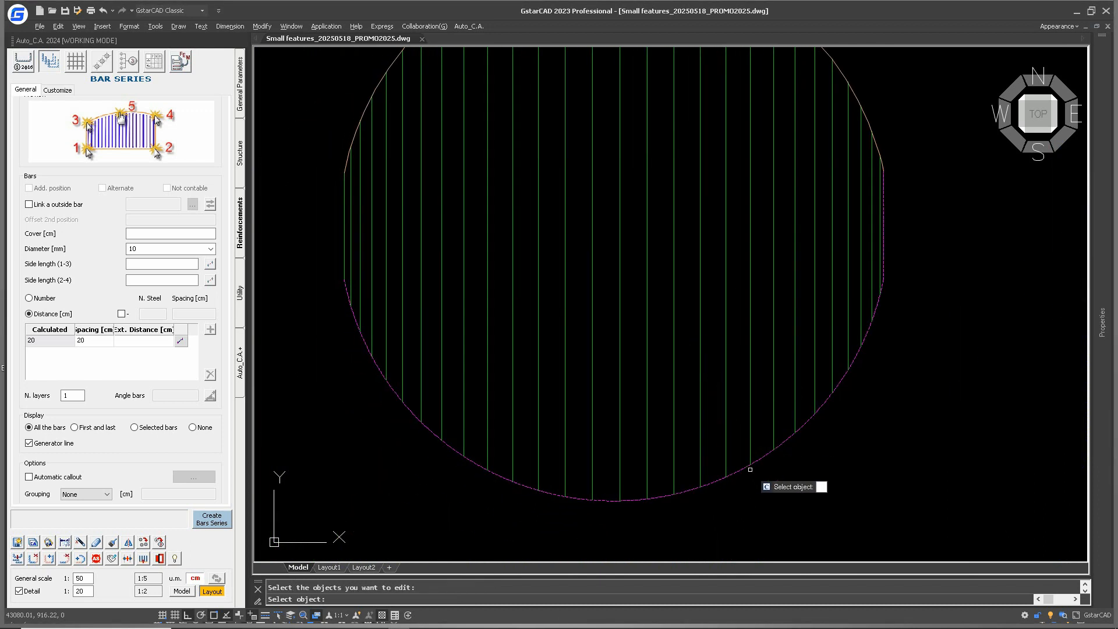
left_click(739, 362)
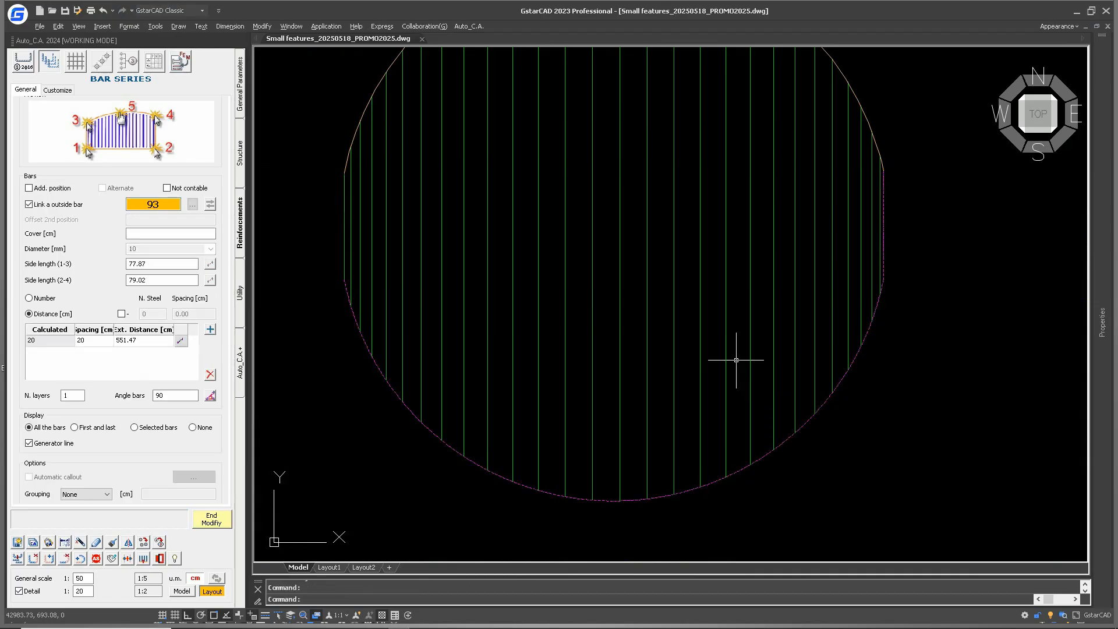
left_click(210, 397)
left_click(125, 458)
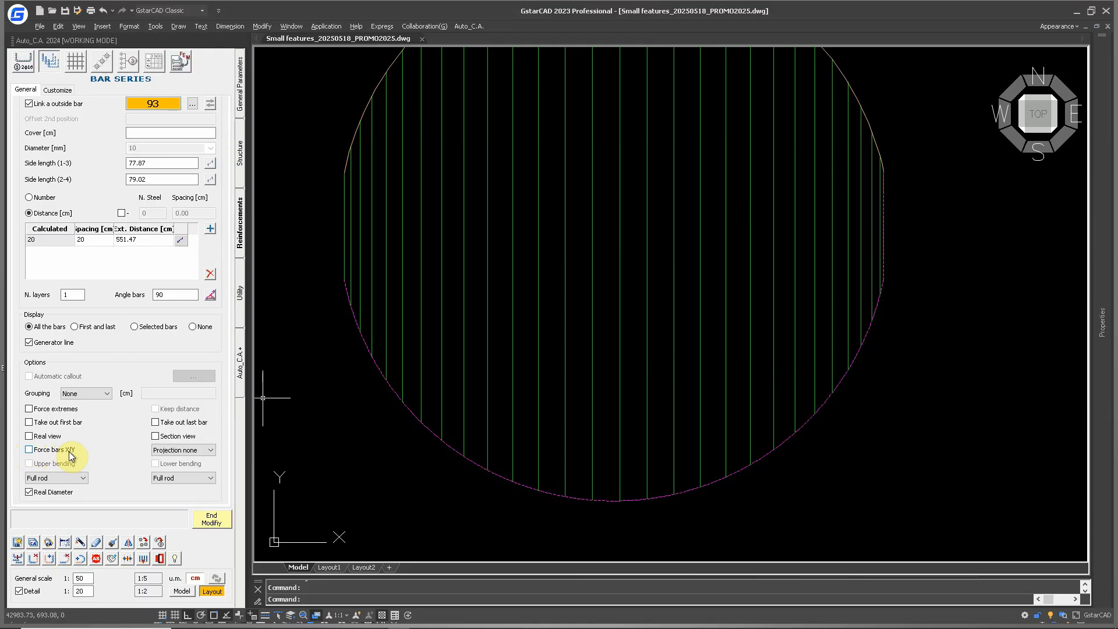
left_click(29, 450)
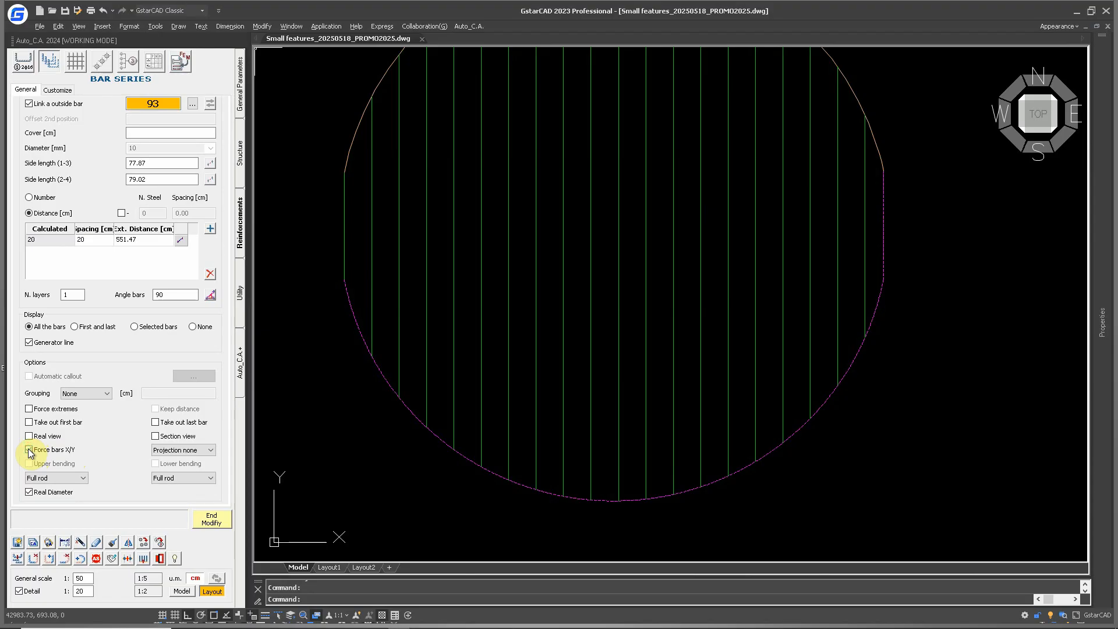
middle_click_drag(560, 276, 547, 404)
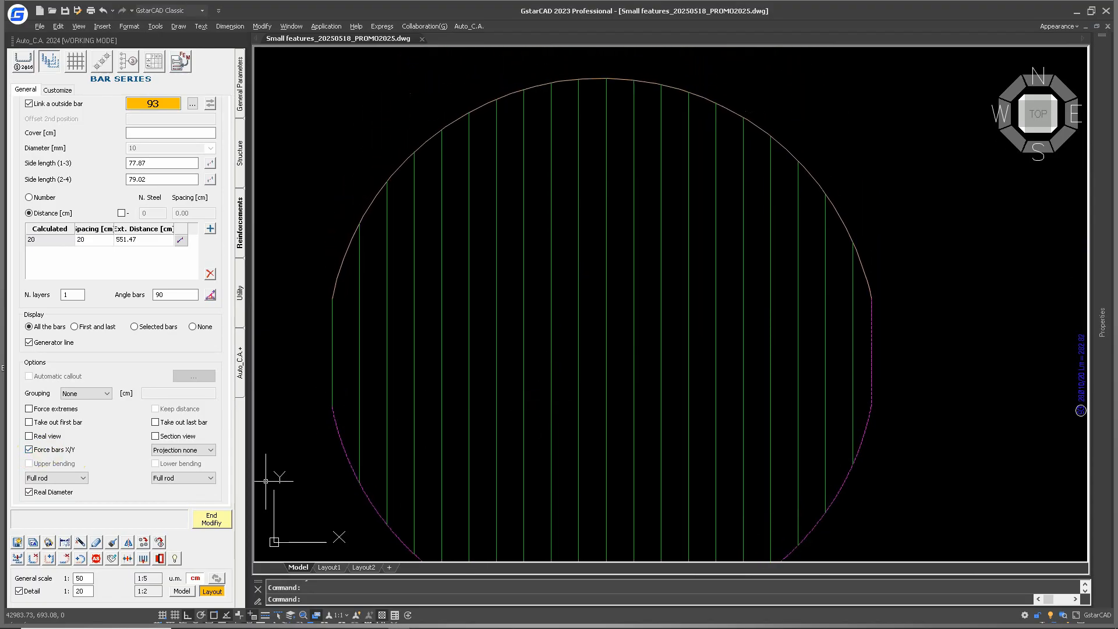
left_click(211, 519)
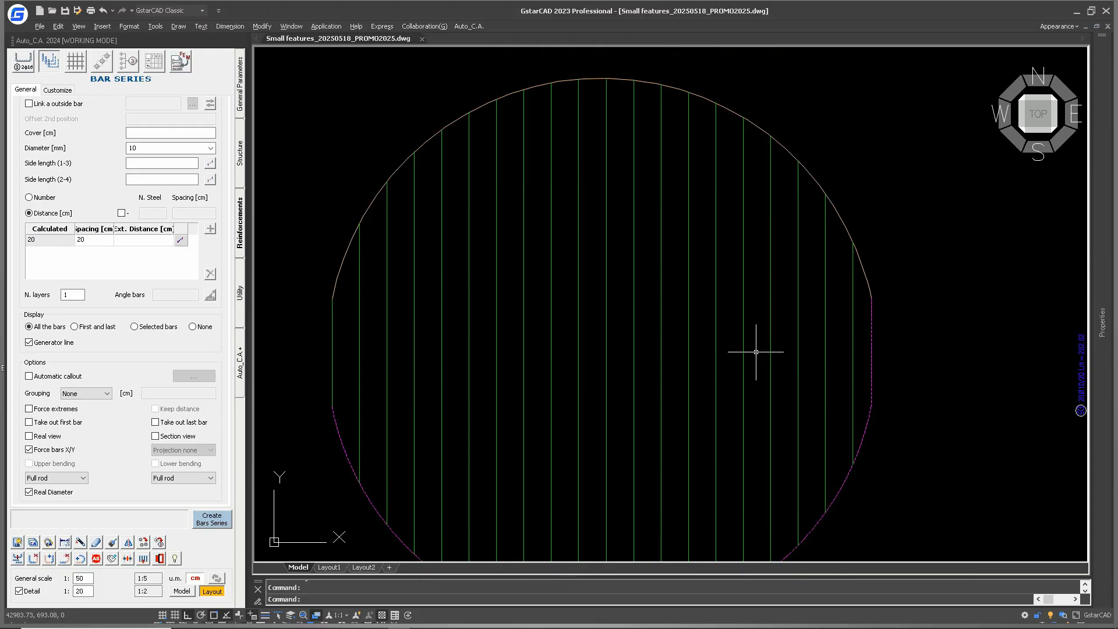
Measure the horizontal spacing between two central bars of the modified series, without placing the dimension
right_click(756, 352)
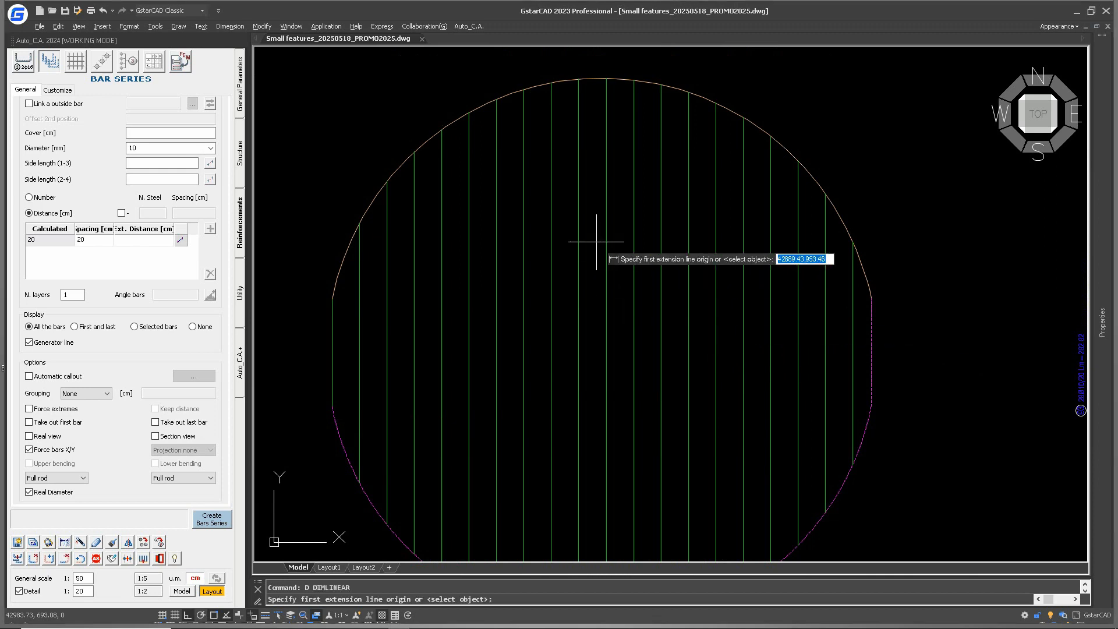
left_click(606, 203)
left_click(634, 204)
scroll(632, 224, "up", 5)
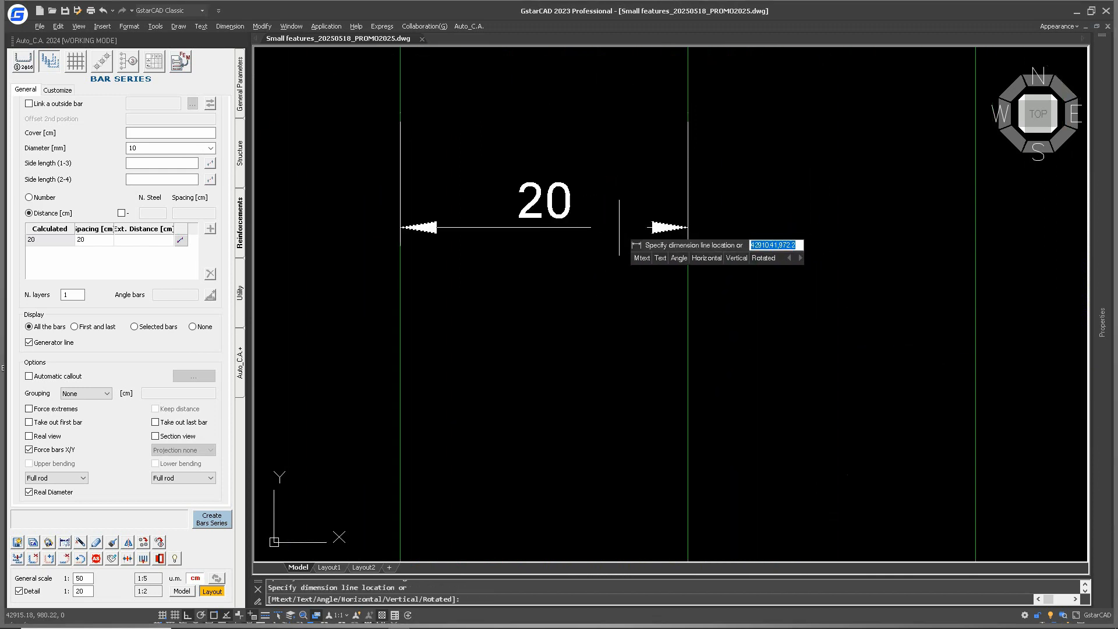
scroll(629, 248, "down", 3)
middle_click_drag(492, 279, 761, 234)
scroll(761, 233, "down", 2)
key("Escape")
Measure the horizontal spacing between two adjacent bars near the circle's left edge and cancel the dimension
right_click(645, 287)
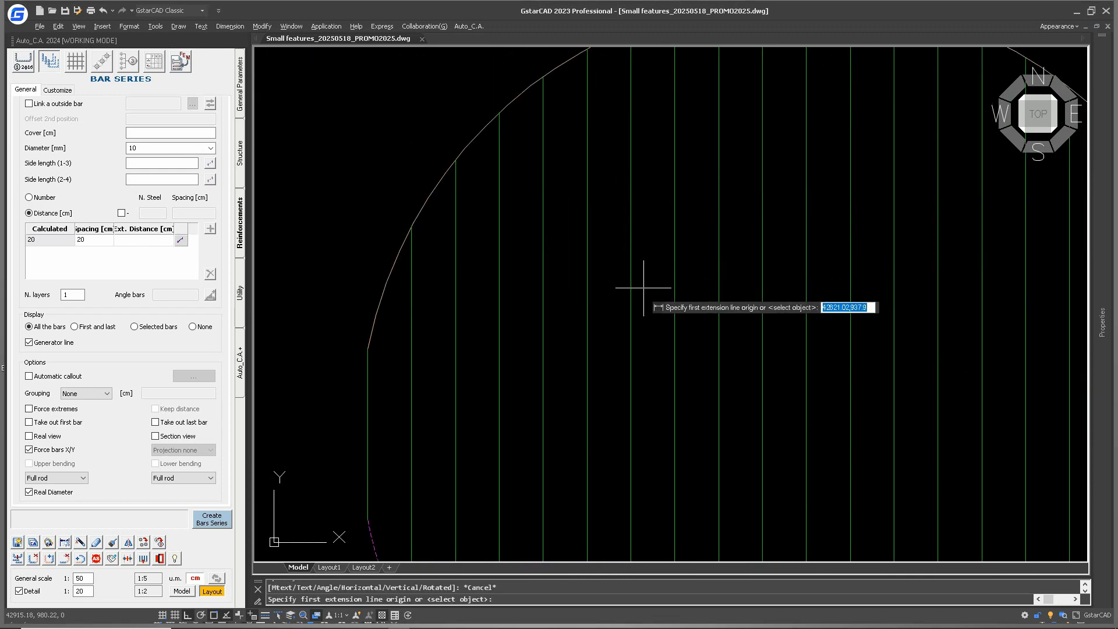
left_click(412, 396)
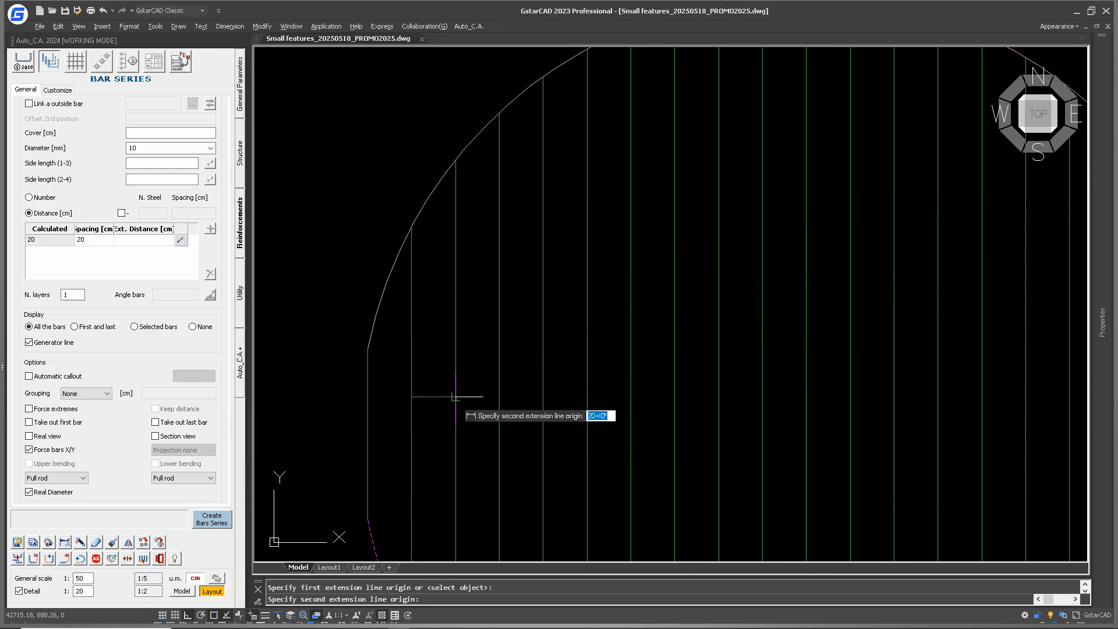
left_click(455, 397)
scroll(423, 420, "up", 4)
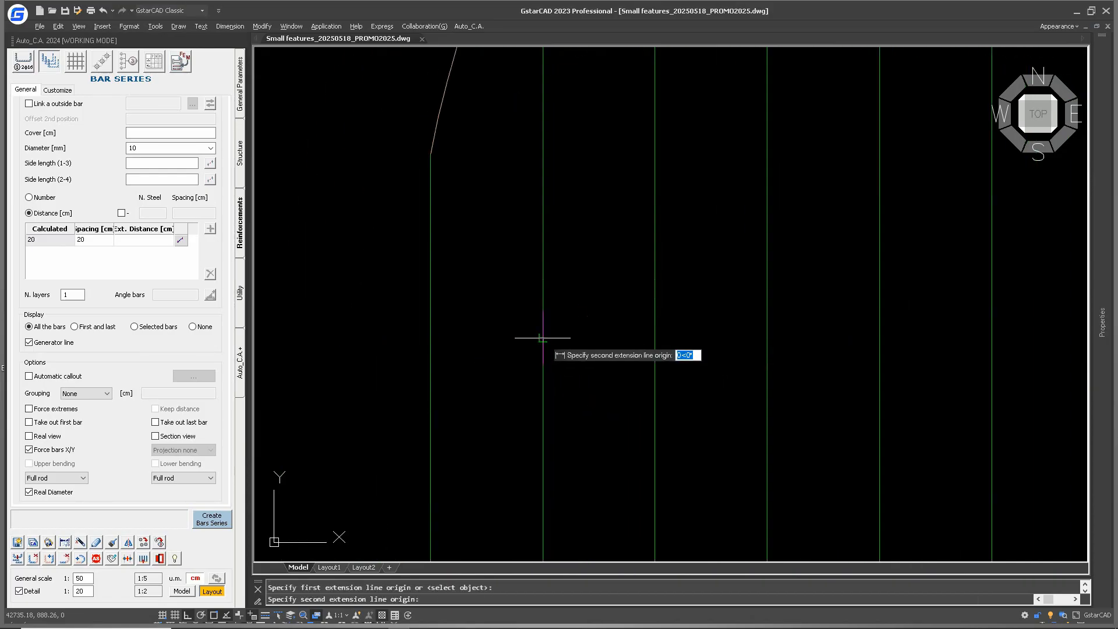
key("Escape")
Create a linear bar series below the circle with 20 cm spacing along a horizontal extension line, with the bars directed vertically upward
scroll(711, 331, "down", 5)
middle_click_drag(711, 331, 700, 338)
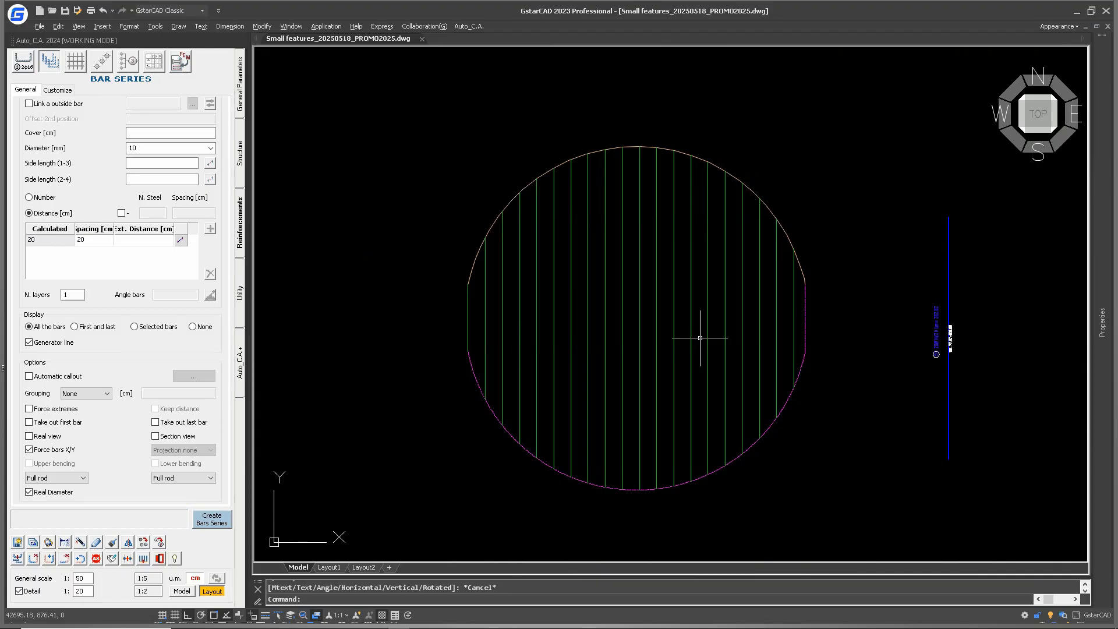
scroll(727, 434, "down", 2)
middle_click_drag(729, 432, 674, 212)
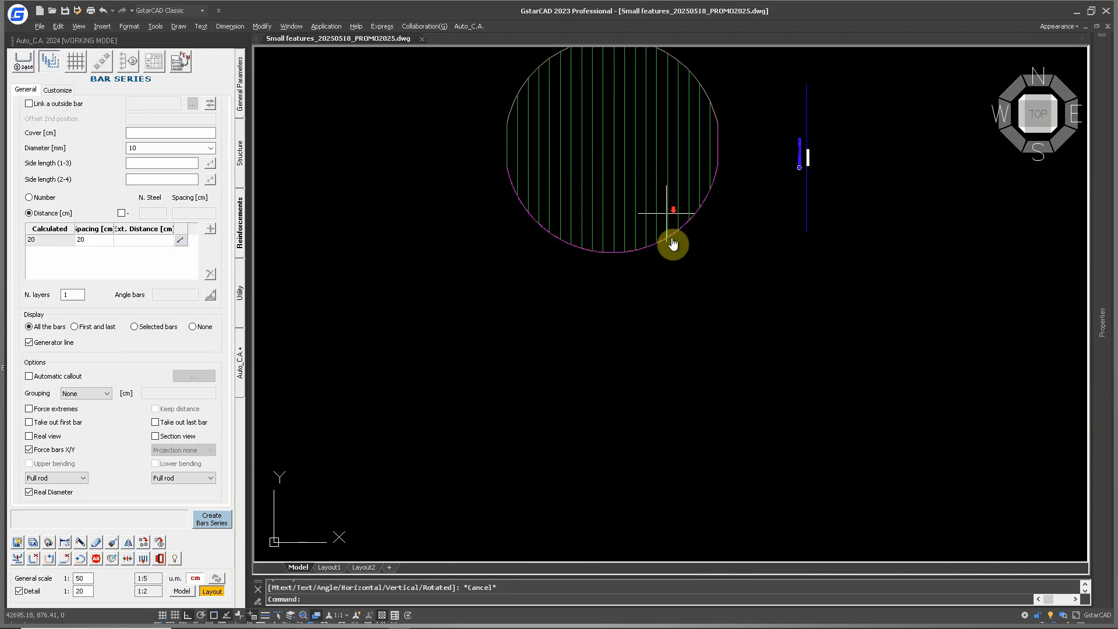
scroll(706, 411, "down", 2)
middle_click_drag(706, 412, 676, 204)
scroll(672, 290, "up", 3)
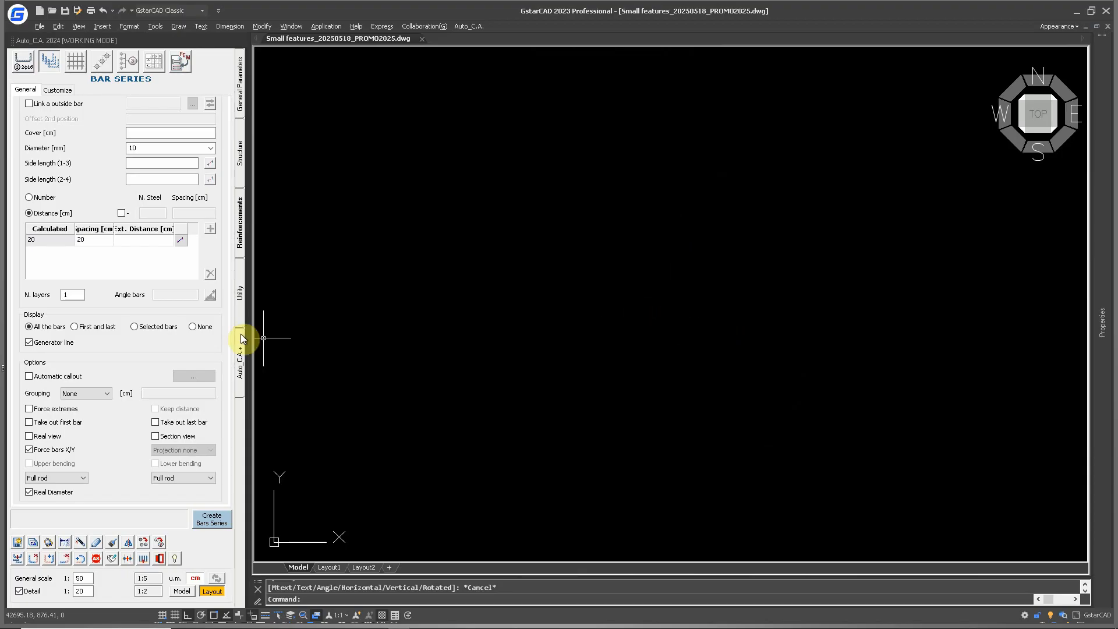
left_click(51, 62)
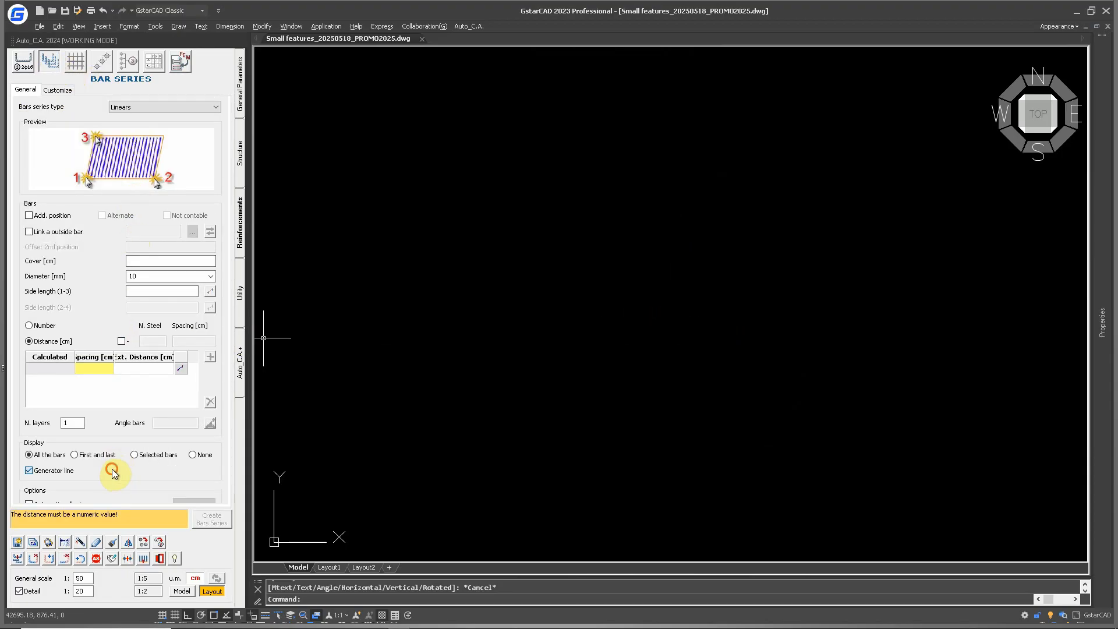
left_click(212, 519)
left_click(468, 290)
left_click(782, 290)
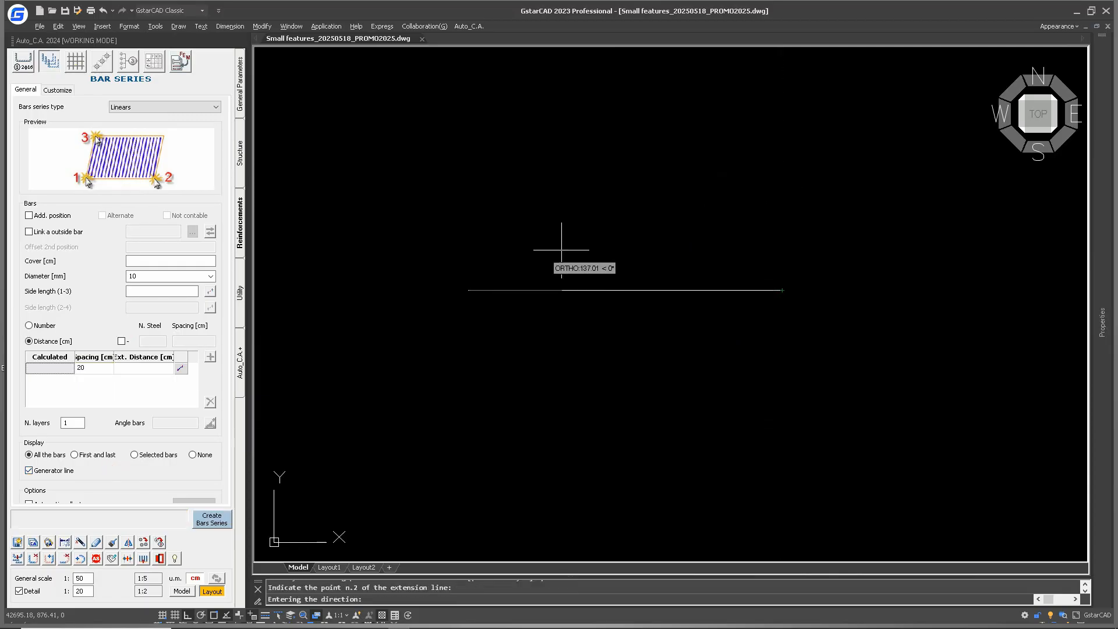
left_click(469, 212)
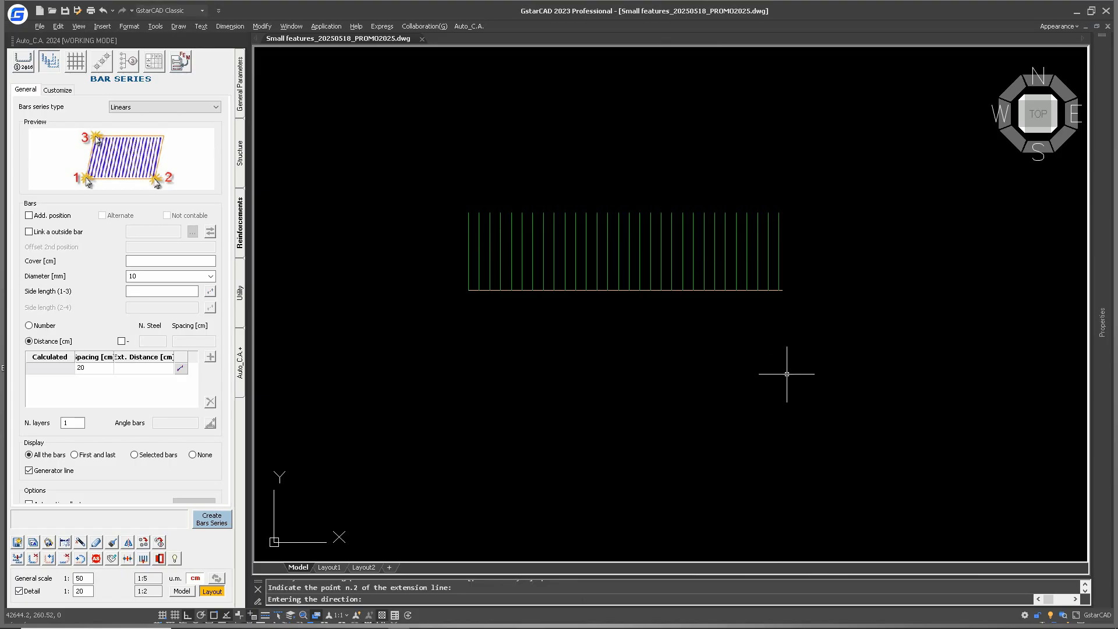
Create a second linear series at 20 cm spacing on an inclined line about 622 cm long beneath the first, with vertical bars about 145 cm long
left_click(212, 519)
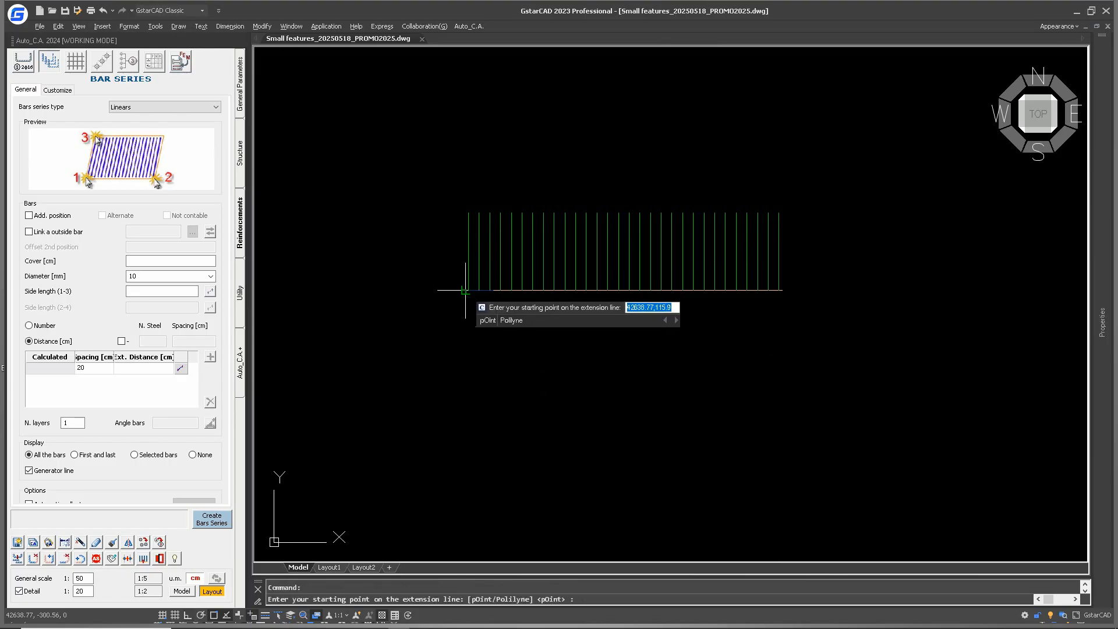
scroll(466, 287, "up", 2)
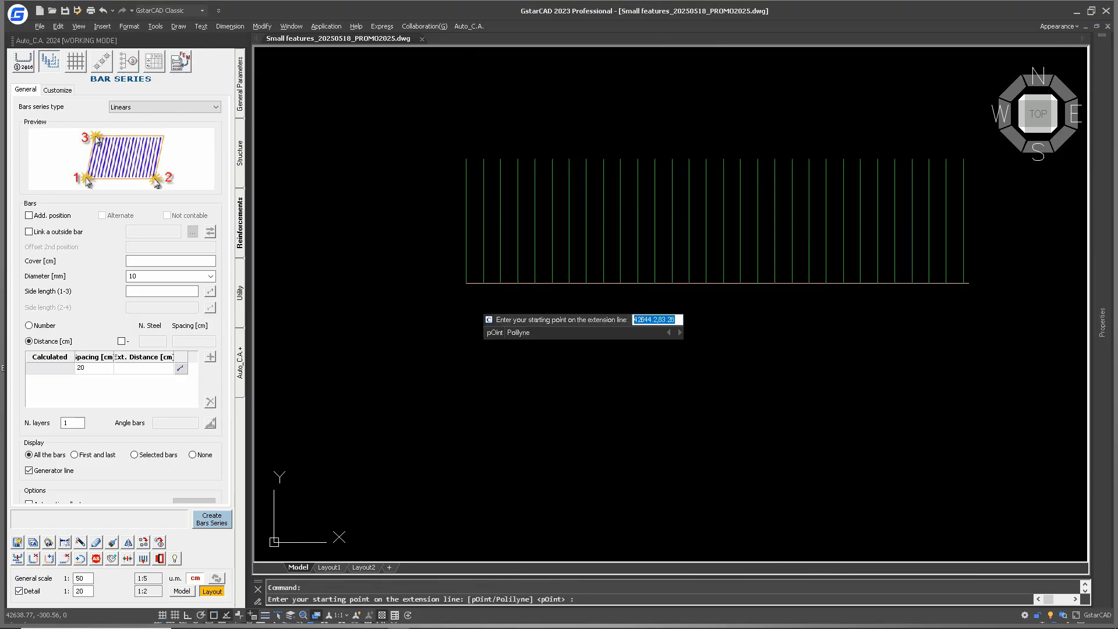
left_click(466, 537)
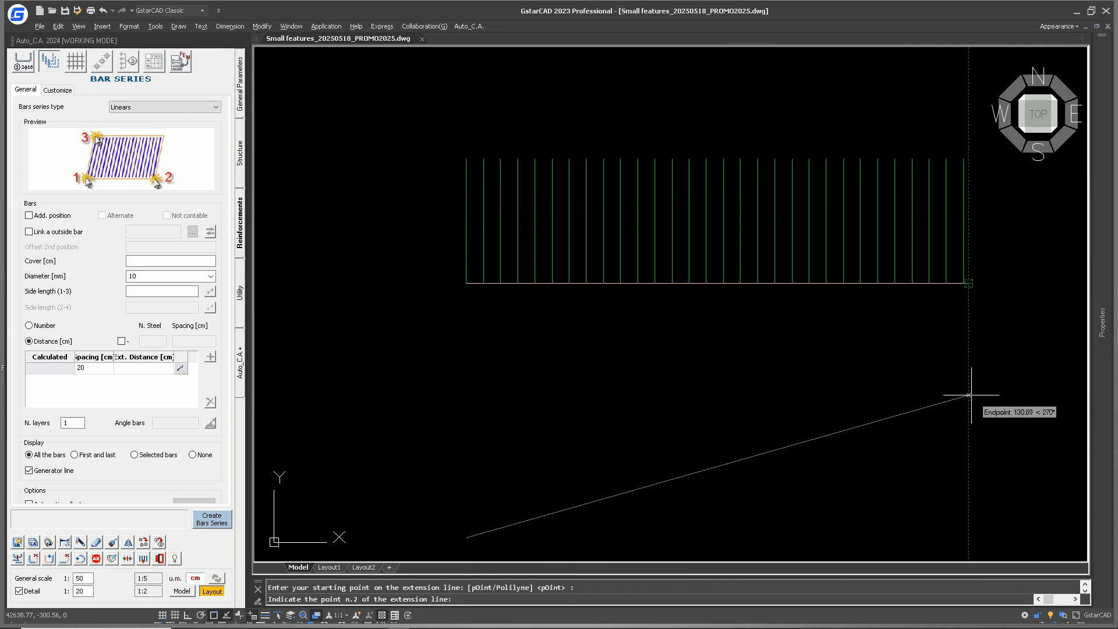
left_click(968, 361)
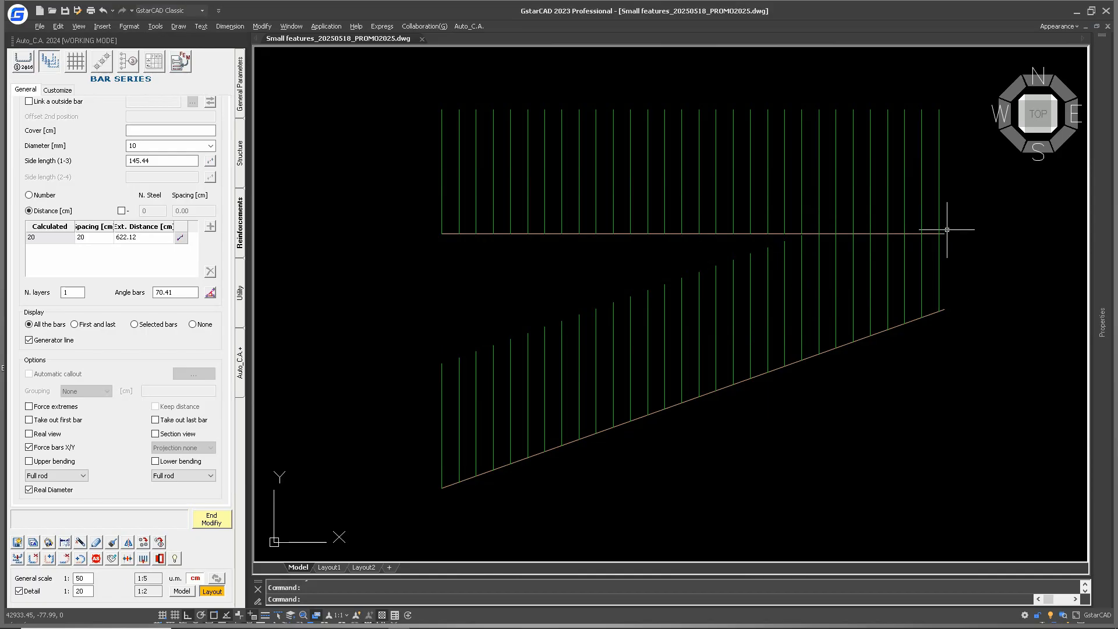
Disable Force bars X/Y for the inclined bar series and compare its bar positions with the horizontal series above
left_click(29, 447)
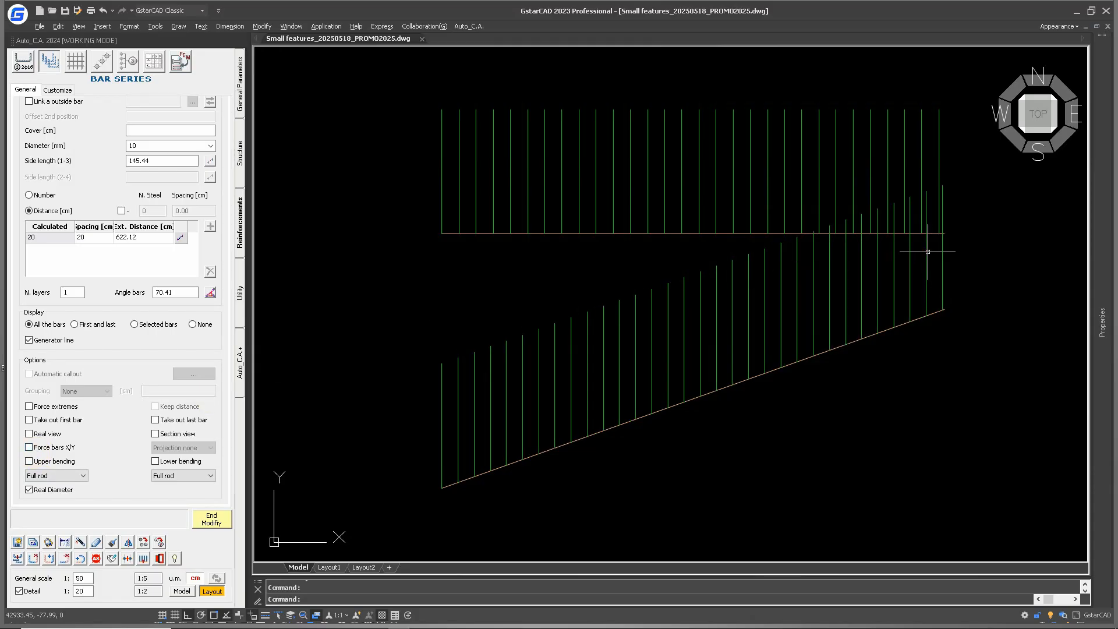
middle_click_drag(855, 325, 773, 366)
scroll(866, 219, "up", 2)
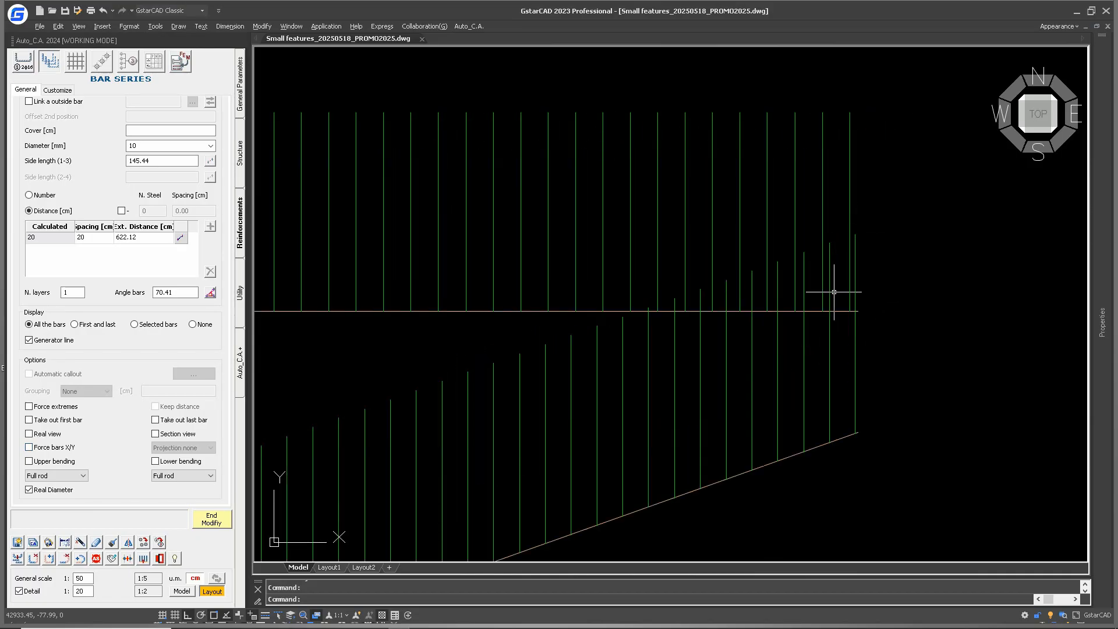
middle_click_drag(869, 304, 914, 283)
scroll(914, 284, "down", 2)
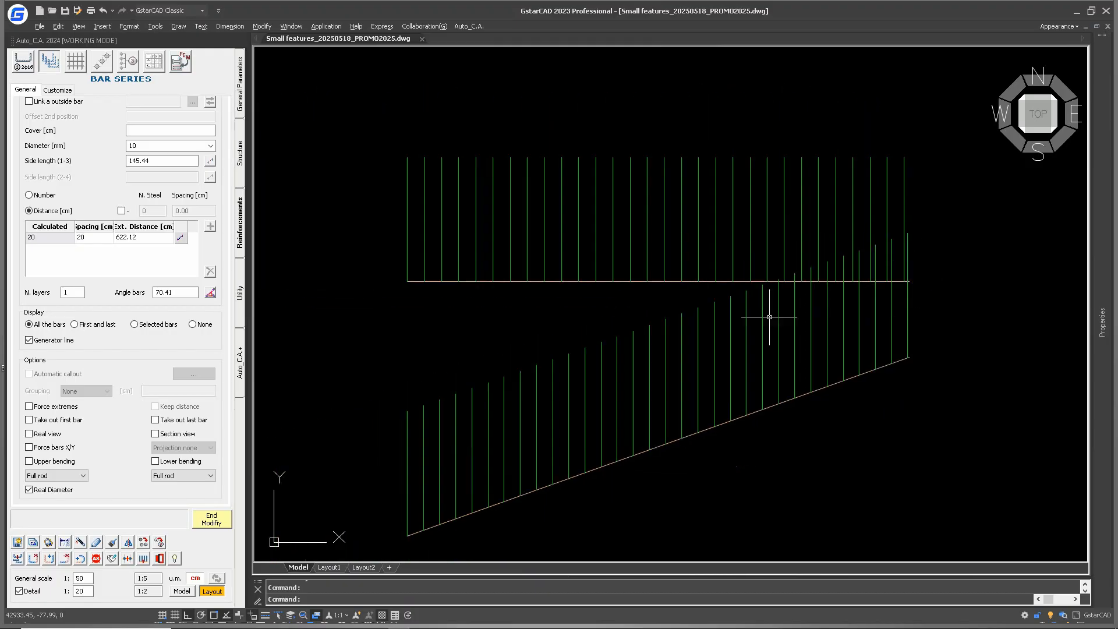
middle_click_drag(754, 320, 834, 267)
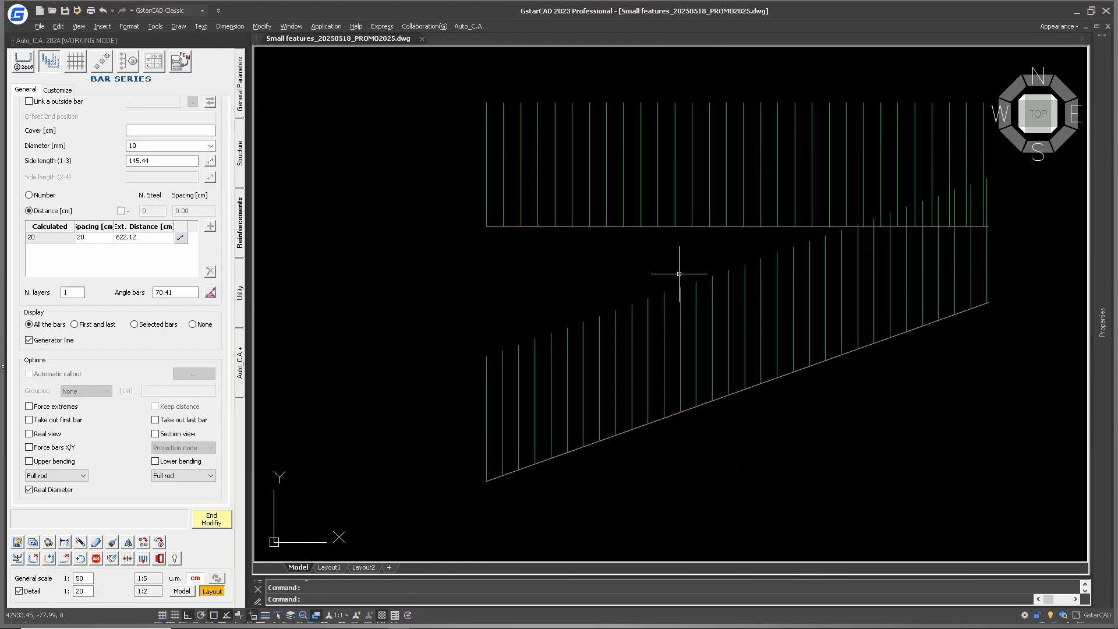
Check the vertical alignment of the two series' starting ends with a temporary line, and cancel the line
type("l")
key("Return")
left_click(490, 224)
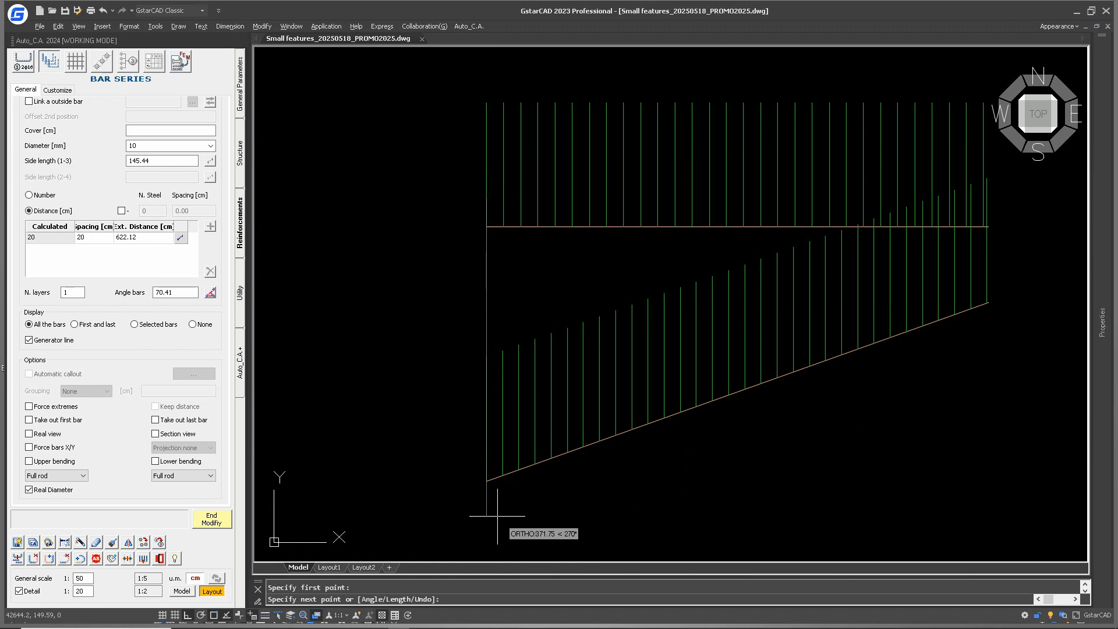
key("Escape")
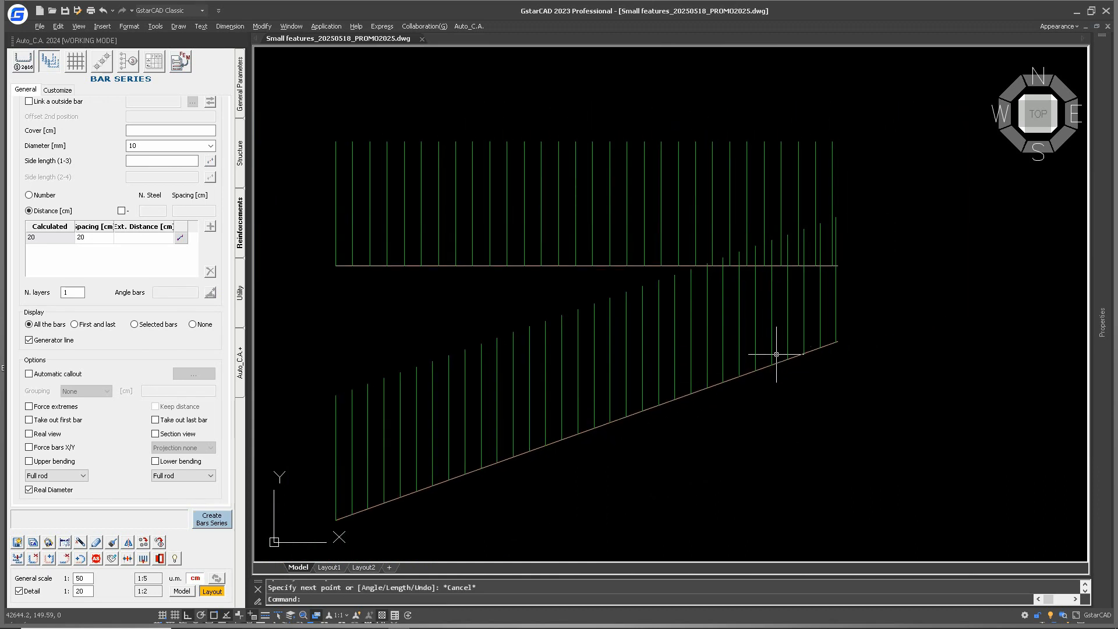
Measure the spacing of two adjacent bars along the inclined generator line with an aligned dimension, and cancel it
scroll(743, 375, "up", 5)
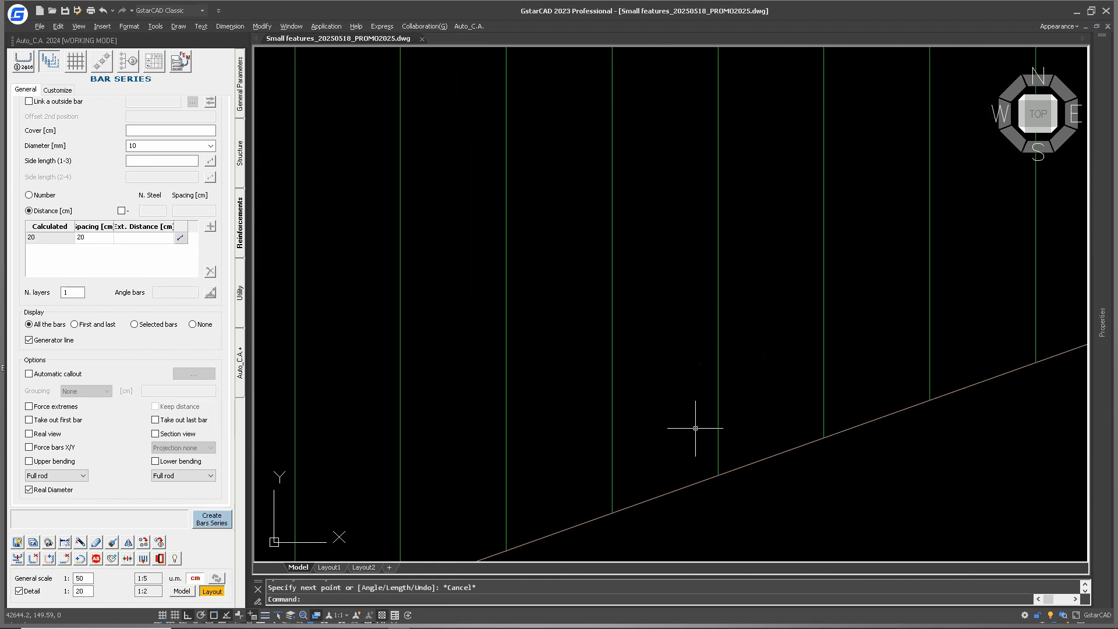
scroll(695, 428, "down", 2)
middle_click_drag(696, 428, 685, 370)
type("a")
key("space")
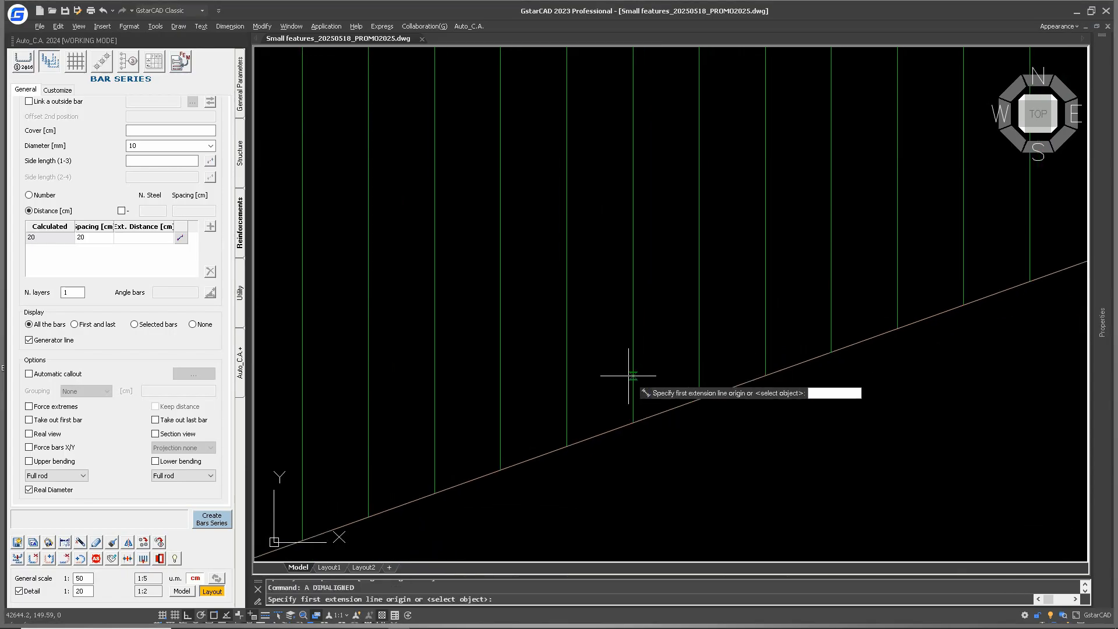
left_click(633, 423)
left_click(699, 398)
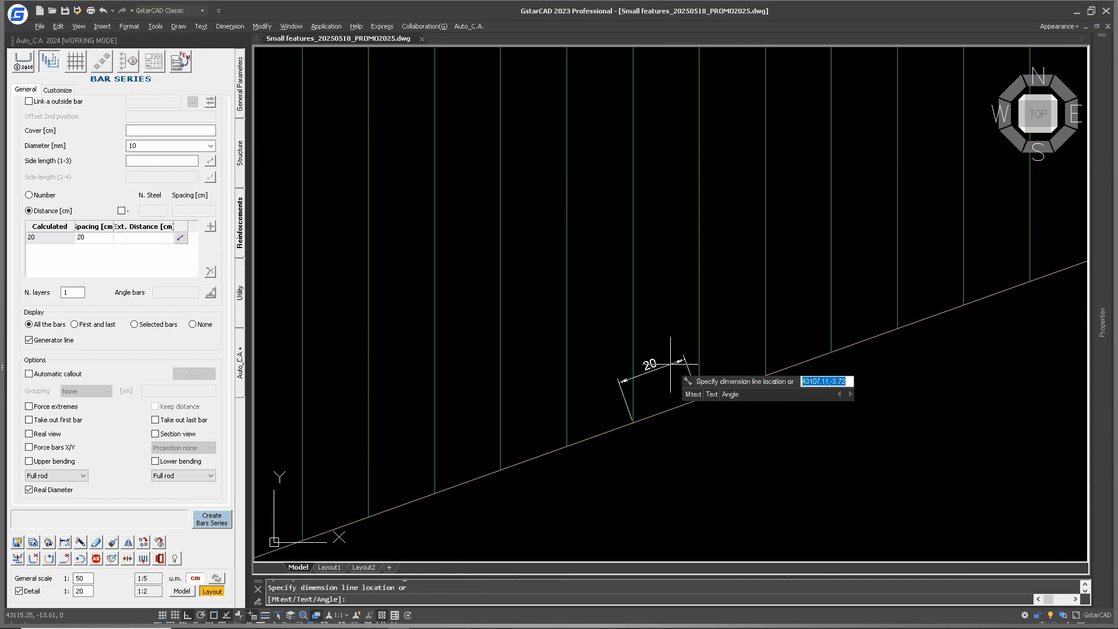
scroll(671, 364, "up", 4)
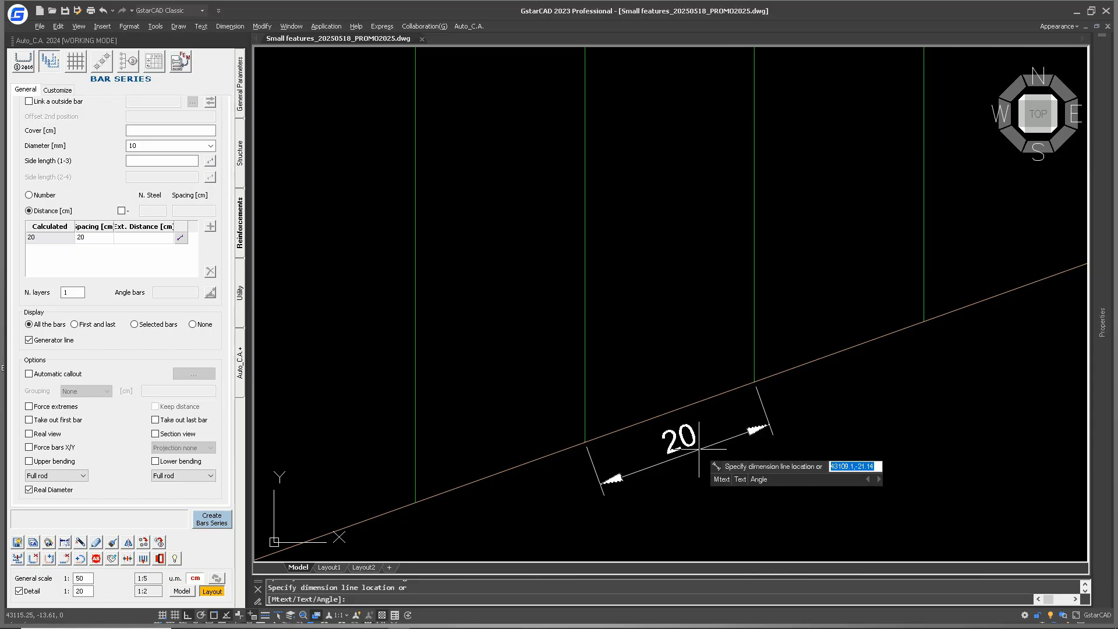
key("Escape")
Measure the horizontal spacing between the same two inclined-series bars with an aligned dimension, and cancel it
key("Return")
left_click(585, 213)
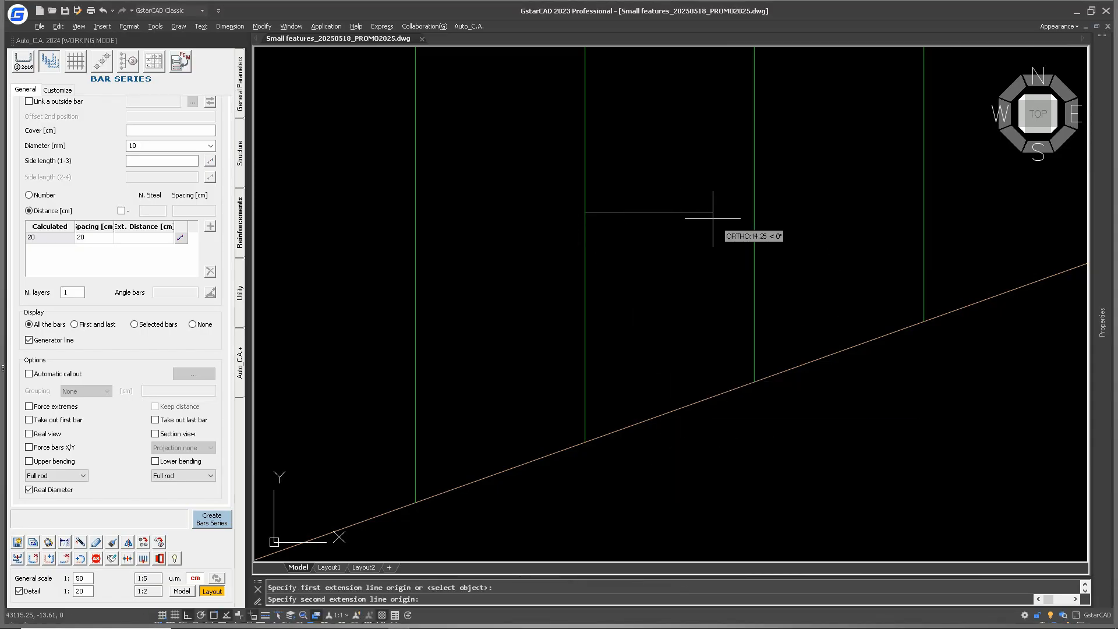
left_click(755, 215)
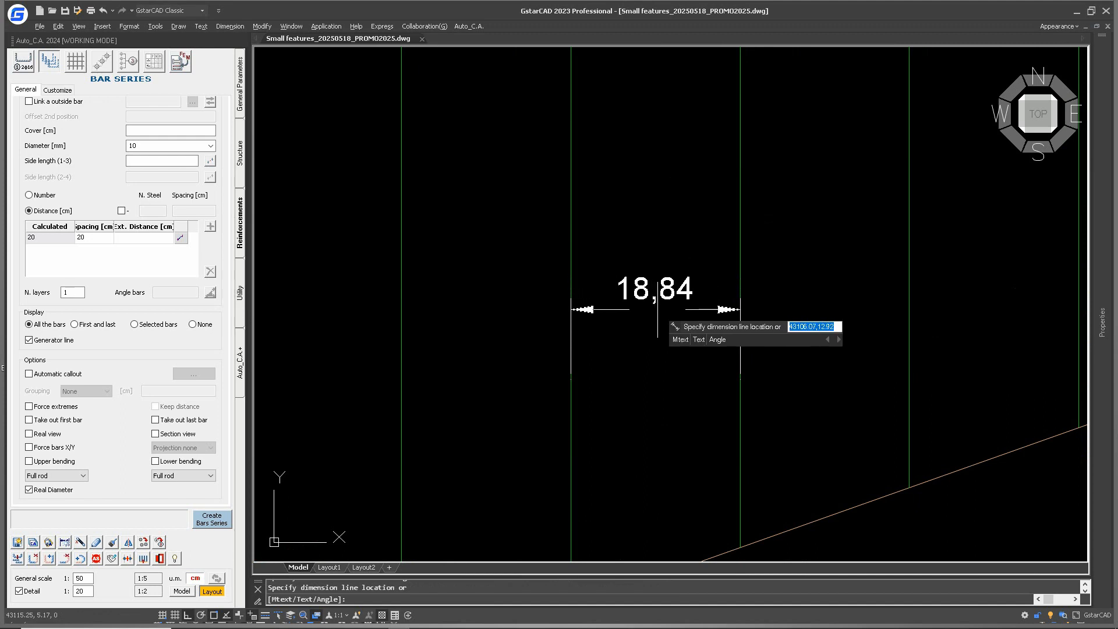
scroll(655, 317, "down", 8)
key("Escape")
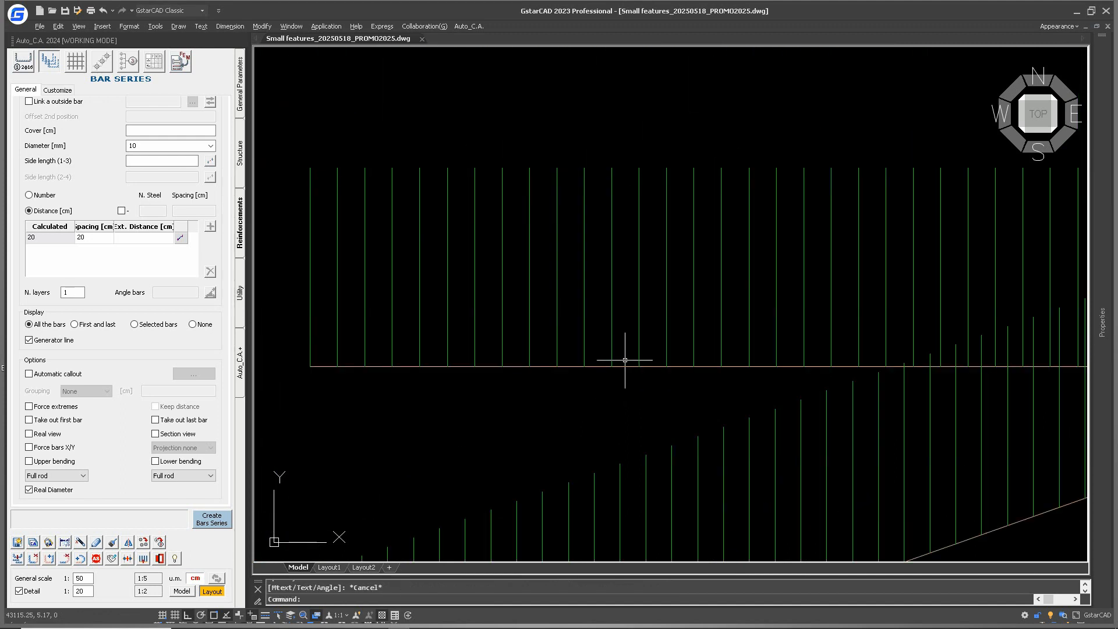
Measure the horizontal spacing between two adjacent bars of the upper horizontal series with a linear dimension, and cancel it
left_click(624, 361)
left_click(615, 384)
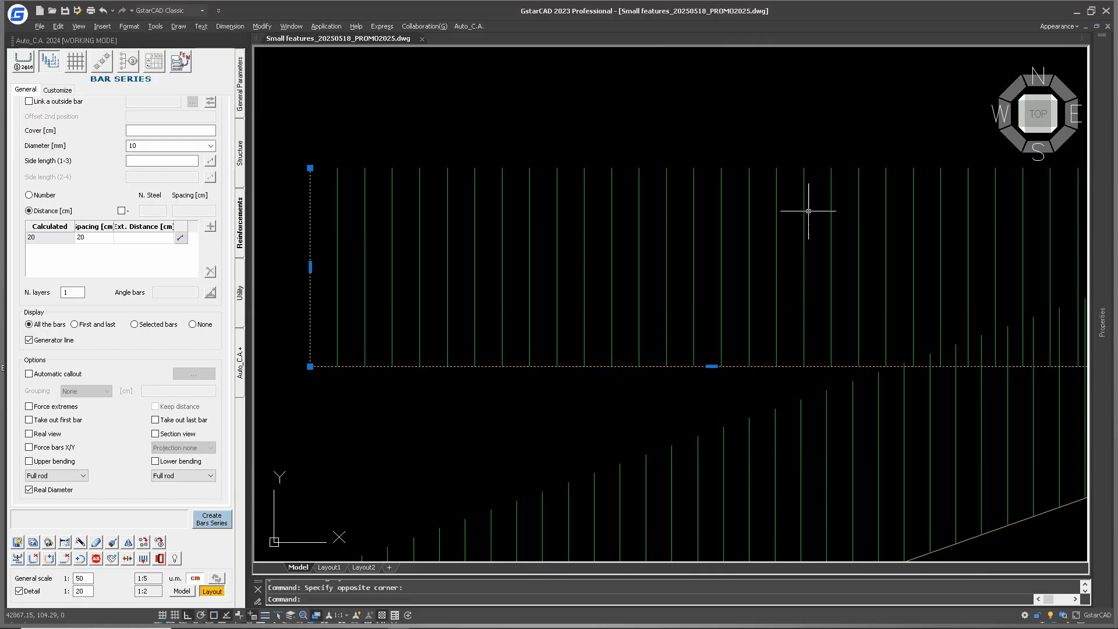
scroll(611, 279, "up", 3)
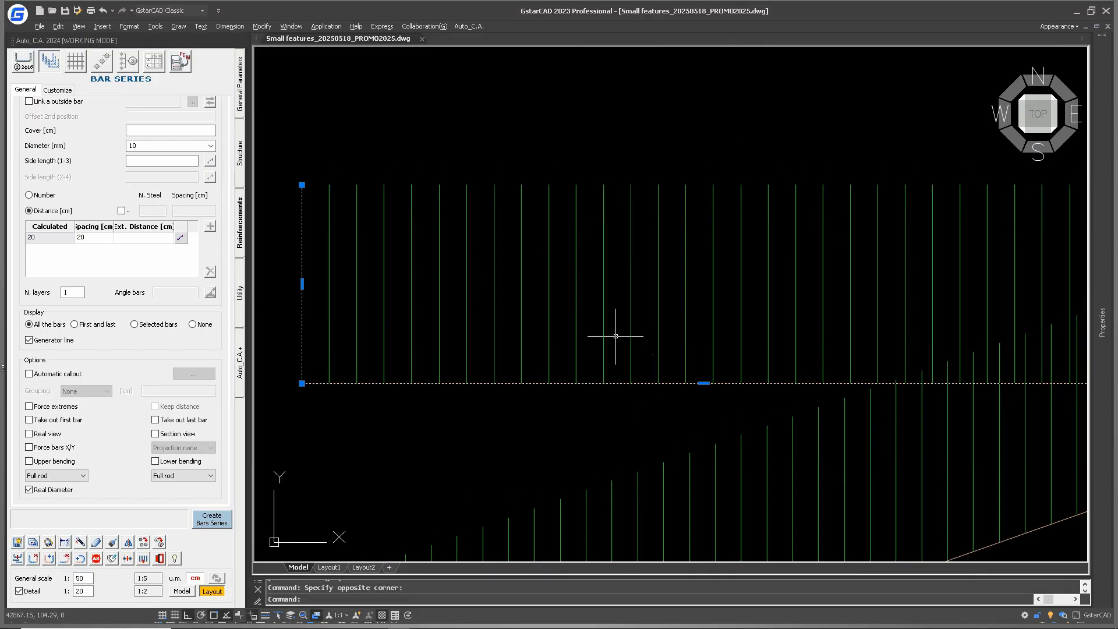
key("Escape")
middle_click_drag(614, 294, 592, 332)
type("dli")
key("space")
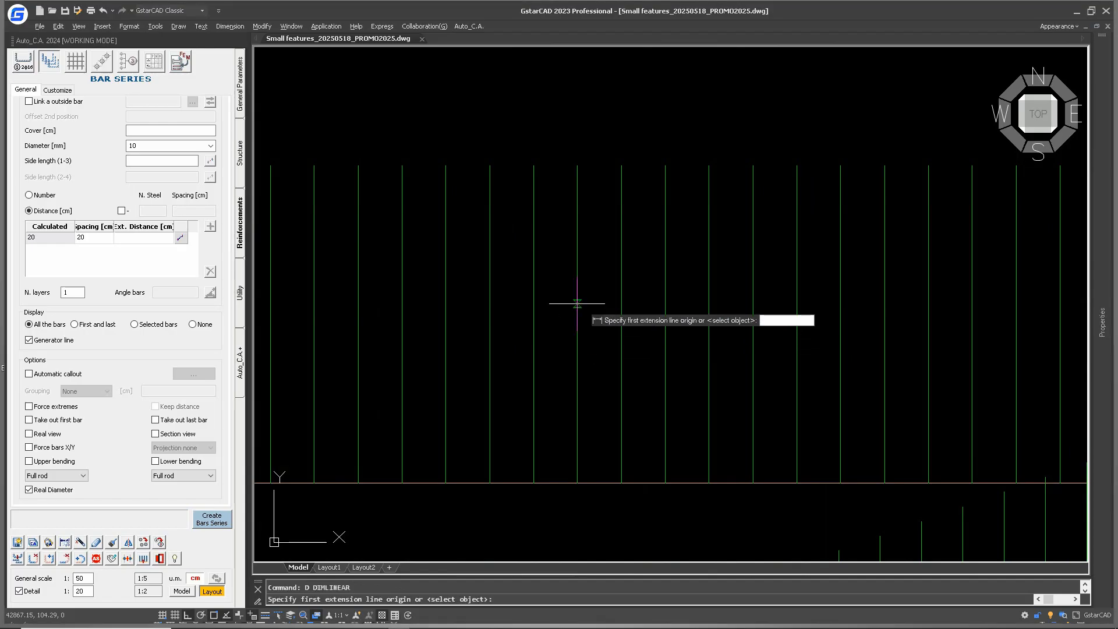
left_click(577, 303)
left_click(621, 303)
scroll(601, 319, "up", 2)
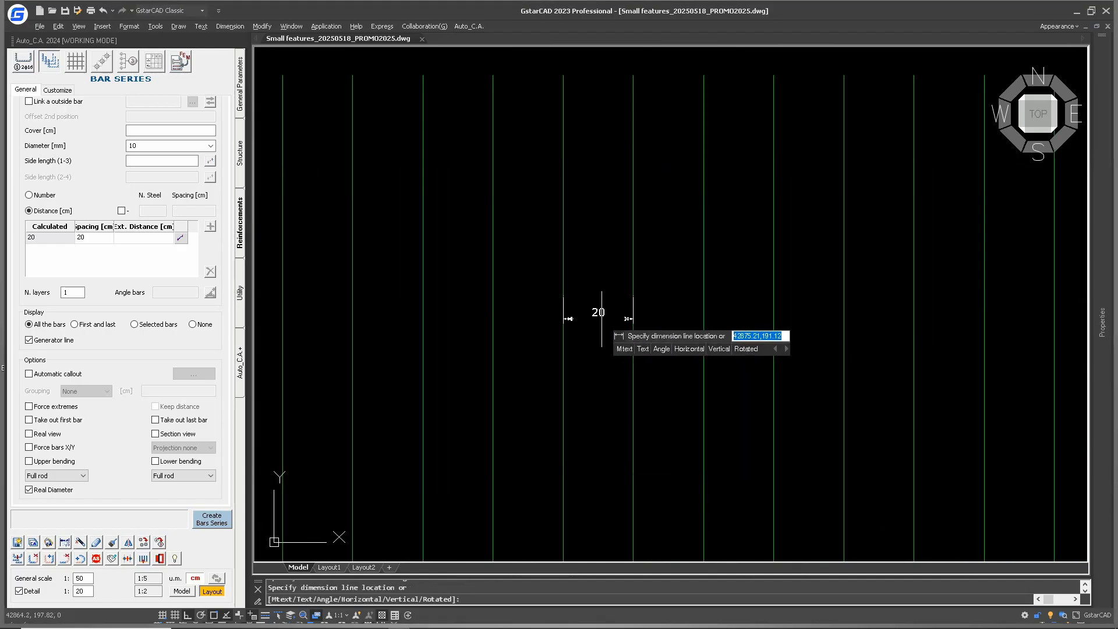
scroll(601, 319, "up", 2)
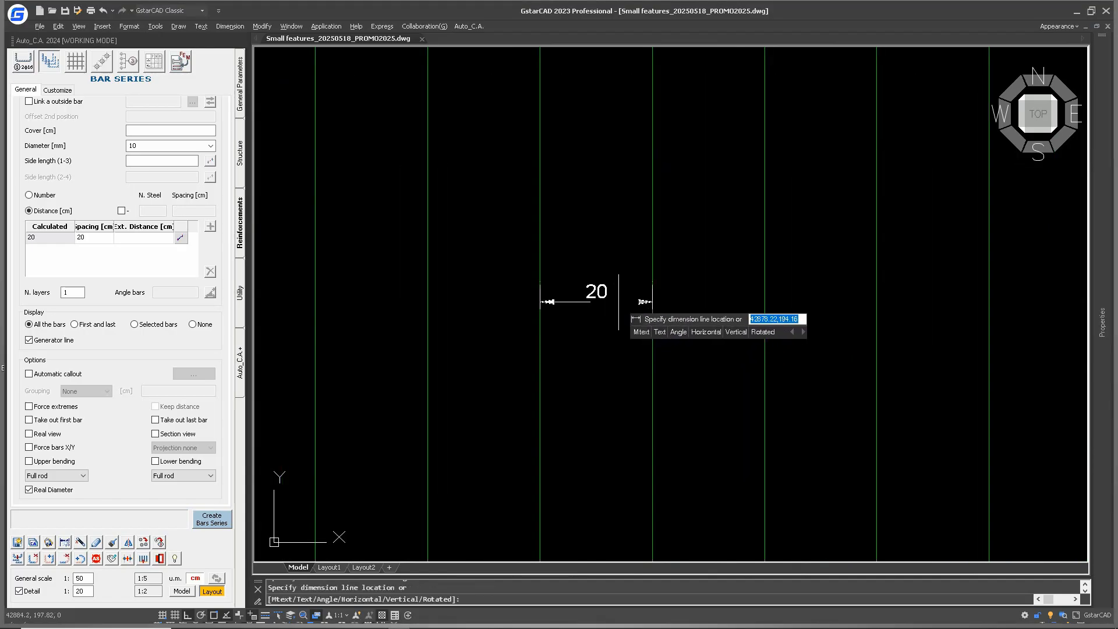
key("Escape")
Modify the inclined bar series by enabling Force bars X/Y, and compare its bar positions with the horizontal series above
scroll(620, 295, "down", 5)
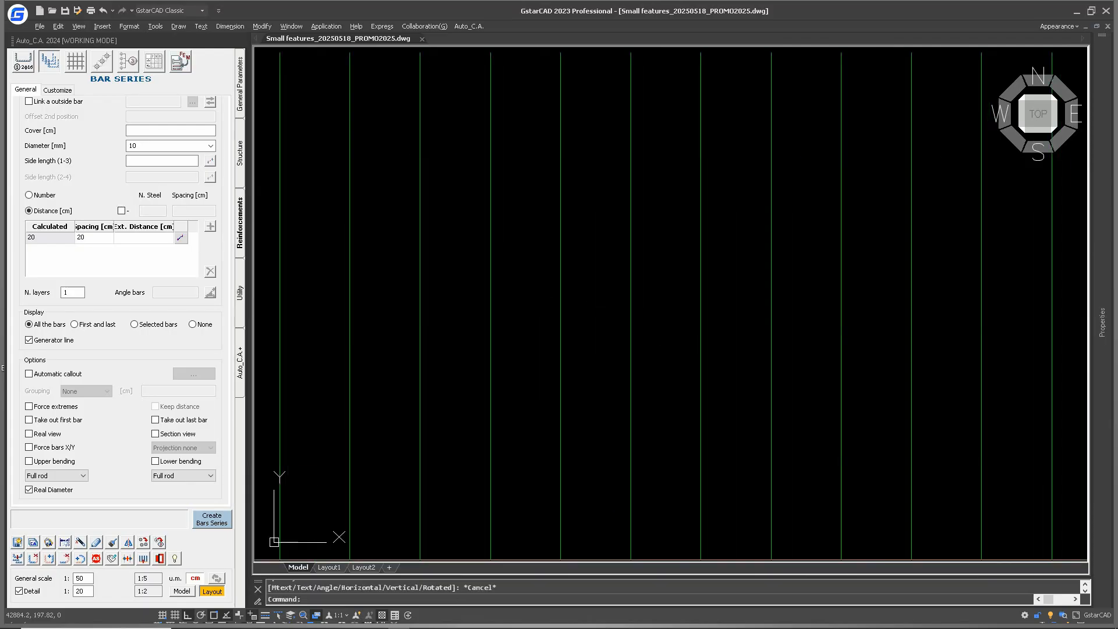
middle_click_drag(657, 385, 730, 271)
scroll(599, 385, "up", 2)
middle_click_drag(588, 413, 606, 370)
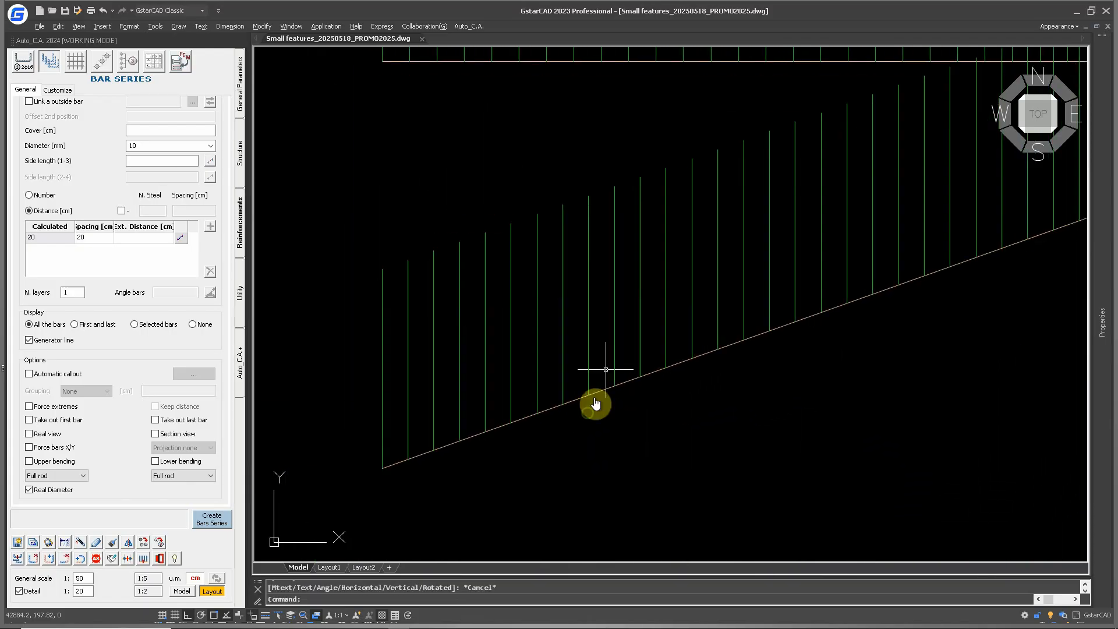
type("ma")
right_click(607, 373)
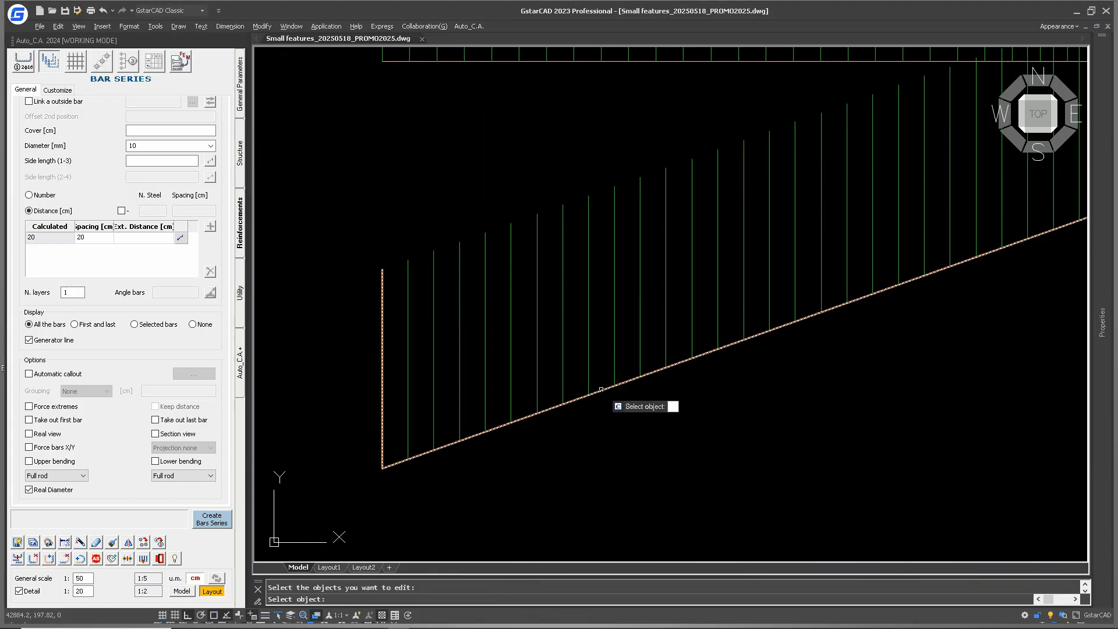
left_click(603, 392)
right_click(605, 396)
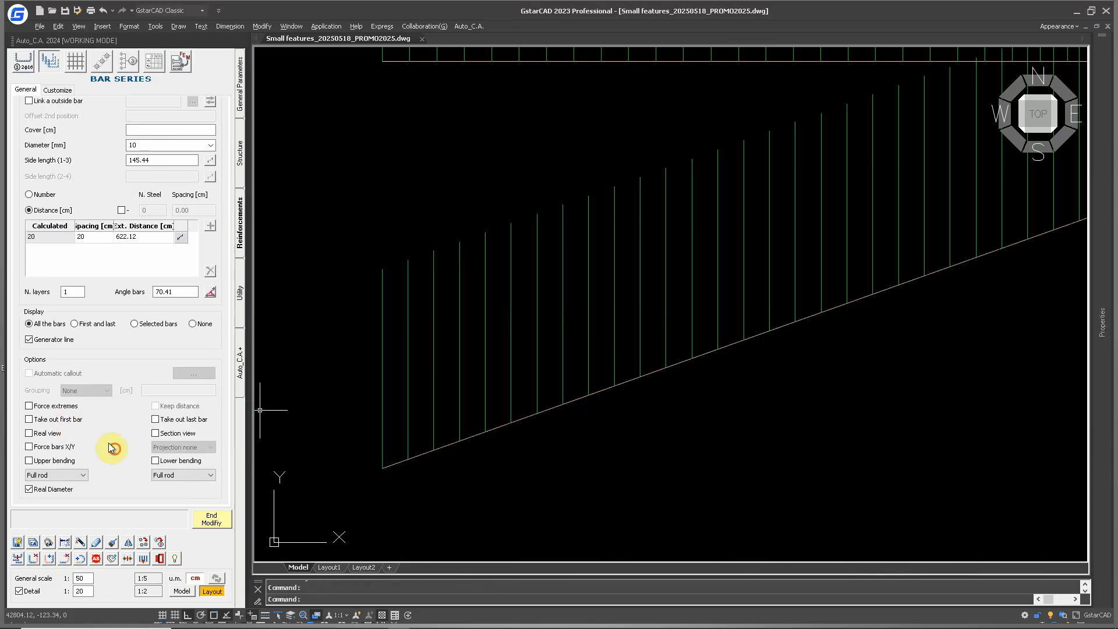
left_click(29, 447)
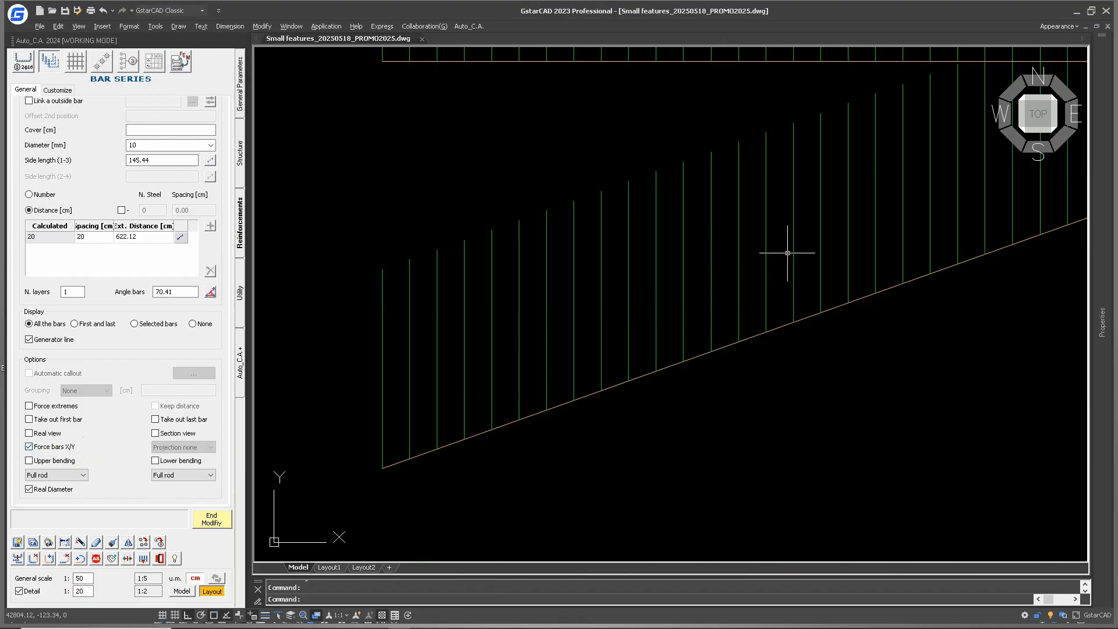
middle_click_drag(788, 254, 549, 379)
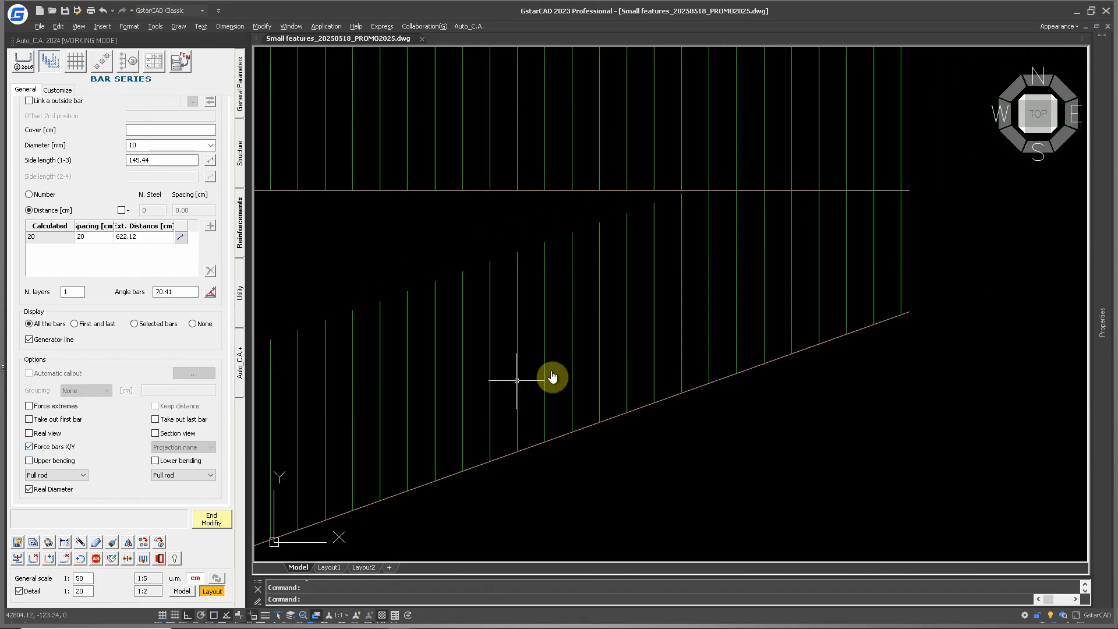
middle_click_drag(794, 260, 647, 386)
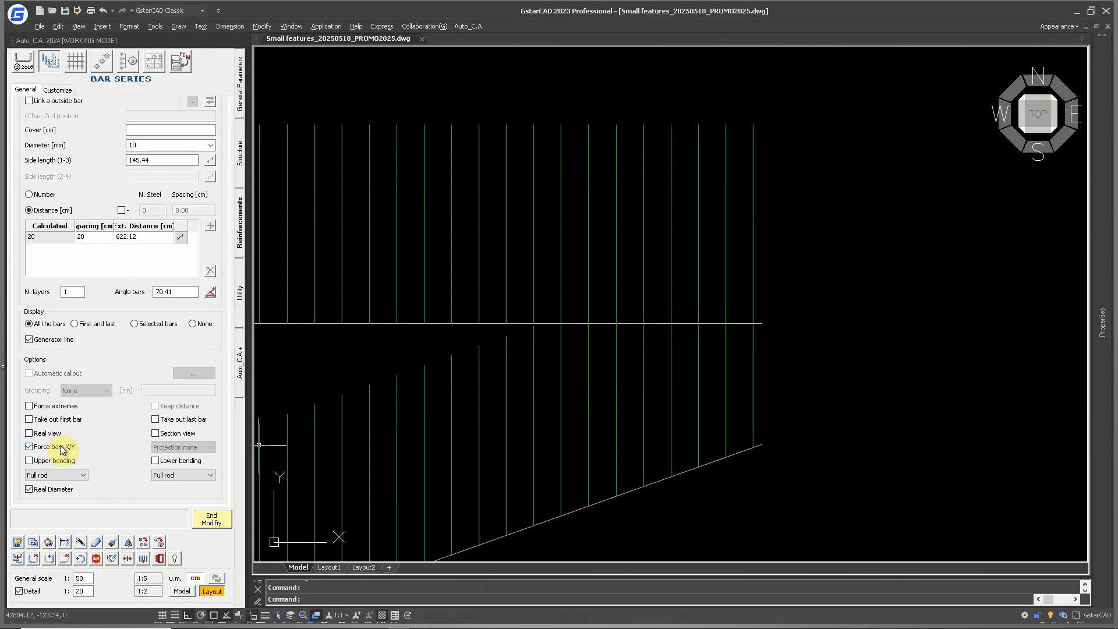
Finish modifying the inclined bar series, keeping Force bars X/Y enabled
left_click(712, 368)
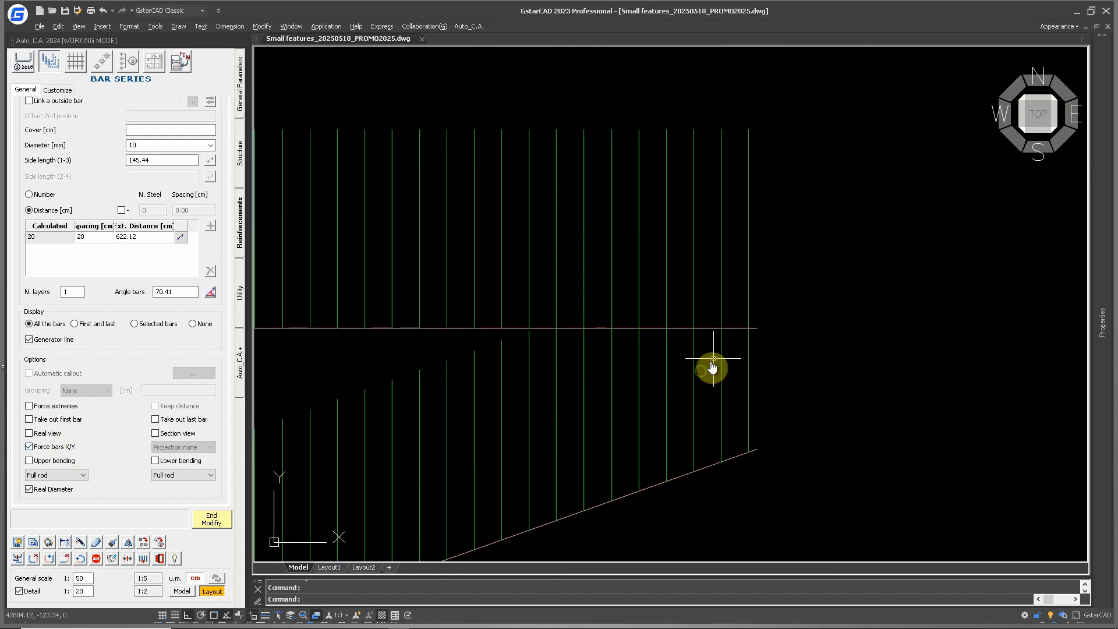
left_click(222, 515)
left_click(628, 441)
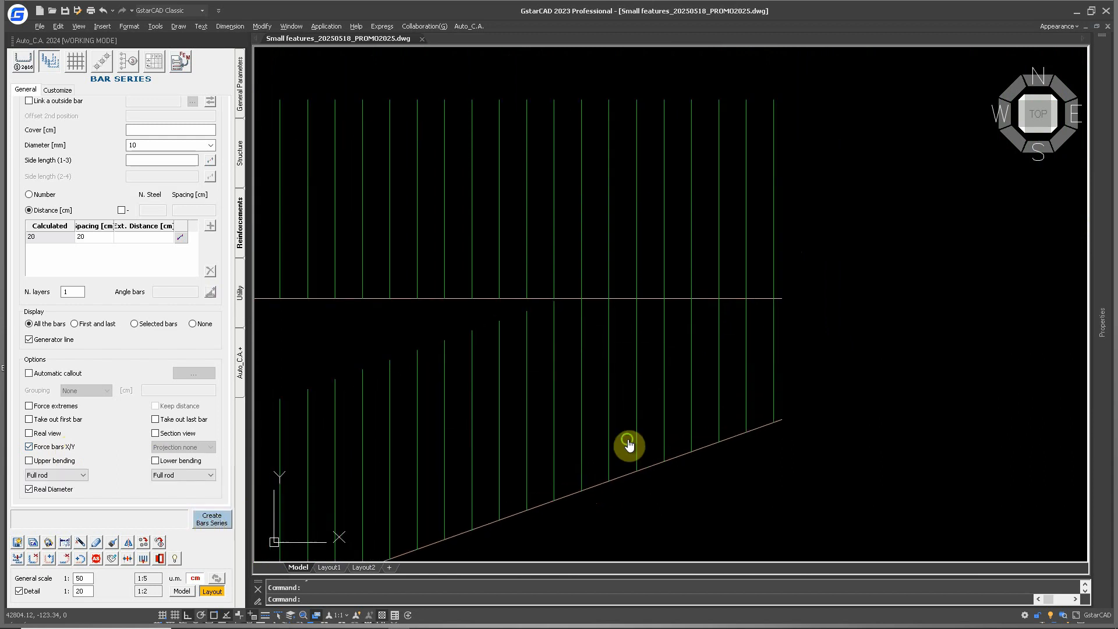
Measure the horizontal spacing between two adjacent inclined-series bars with a linear dimension, compare it against the upper horizontal series, and cancel the dimension
type("d")
key("Return")
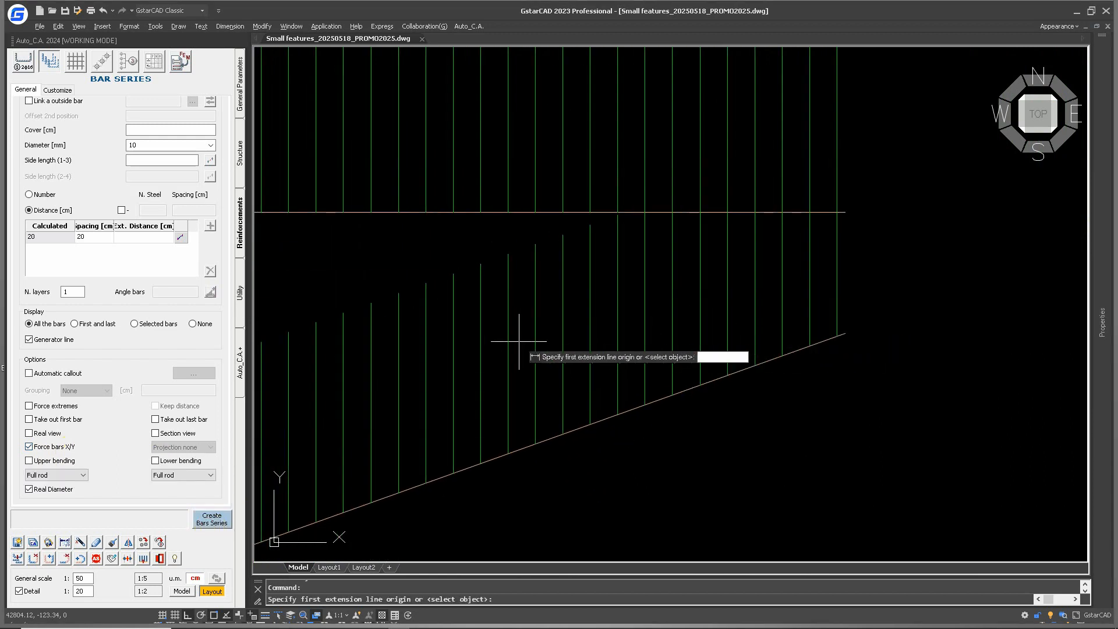
scroll(546, 335, "up", 2)
left_click(548, 324)
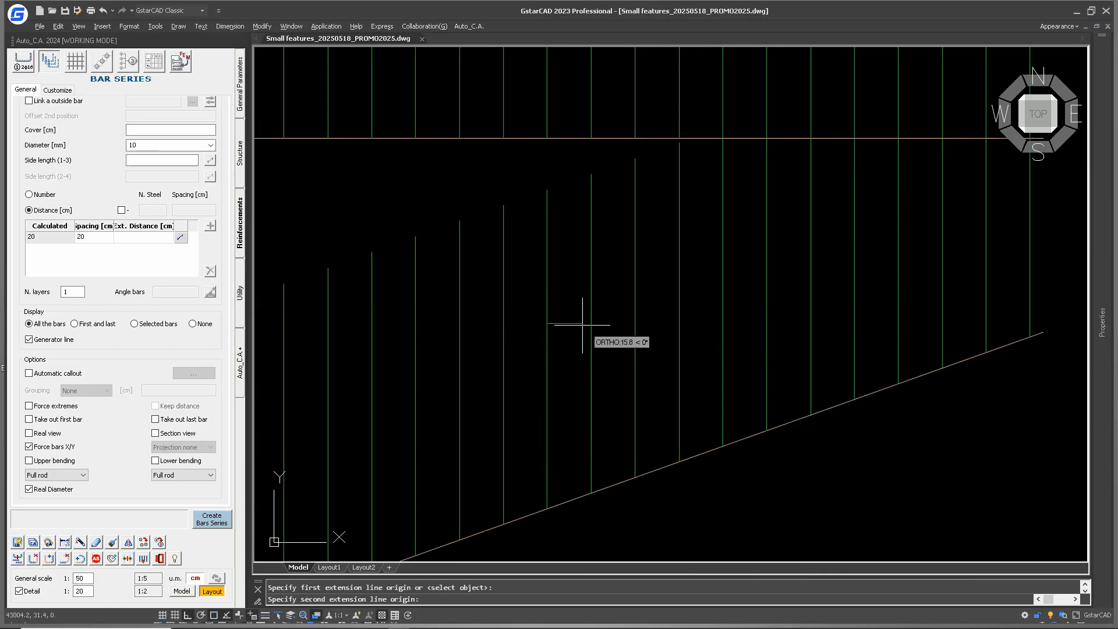
left_click(591, 319)
scroll(572, 340, "up", 5)
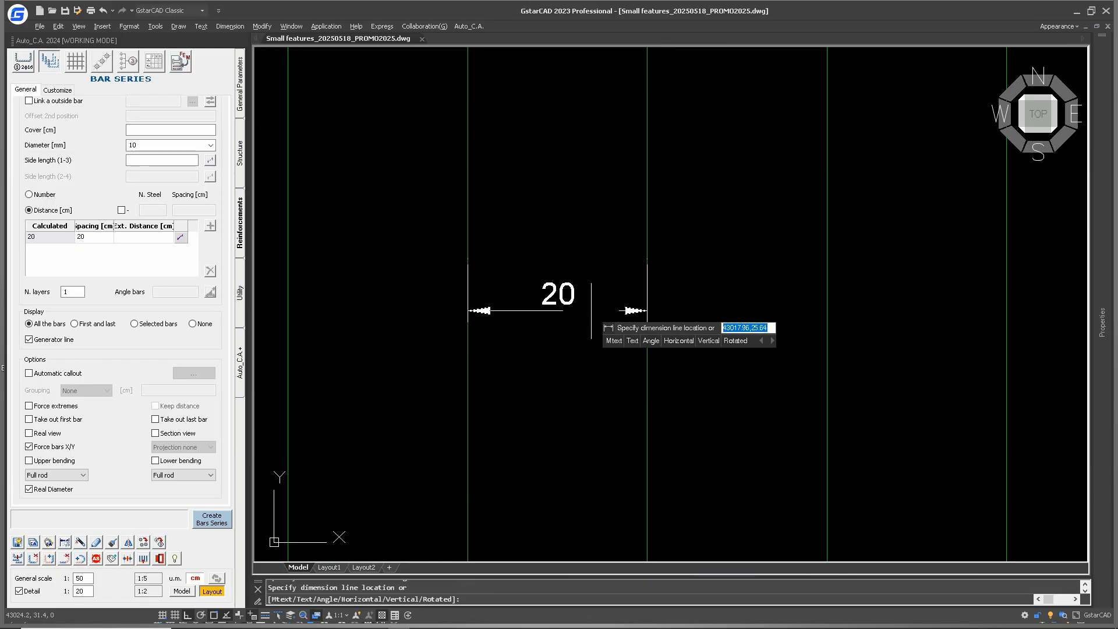
scroll(591, 314, "down", 3)
scroll(550, 364, "up", 3)
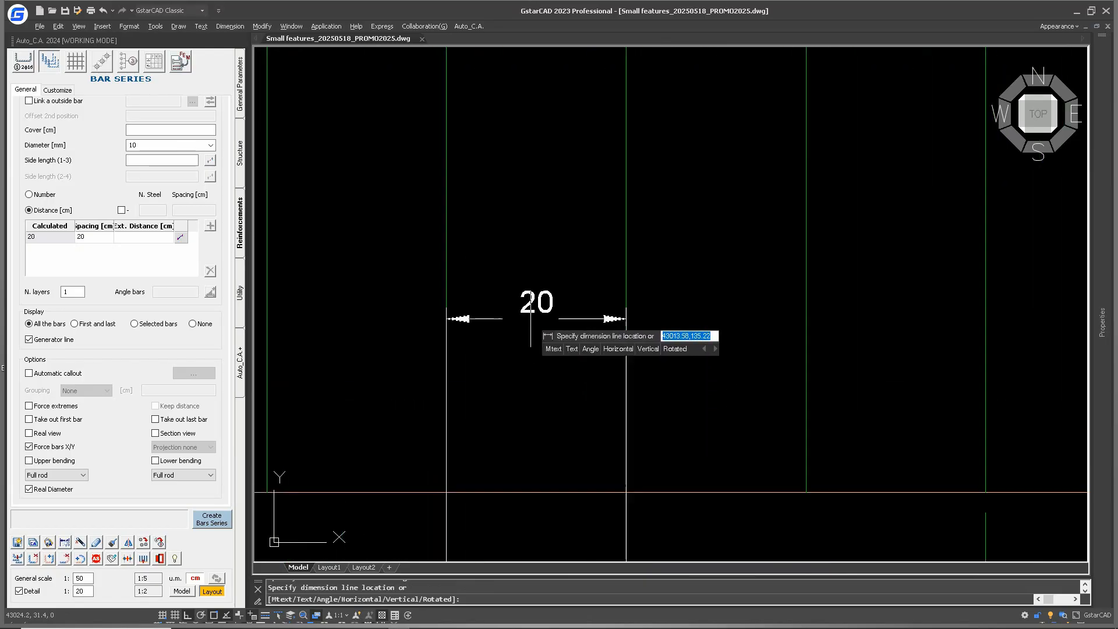
scroll(545, 350, "down", 5)
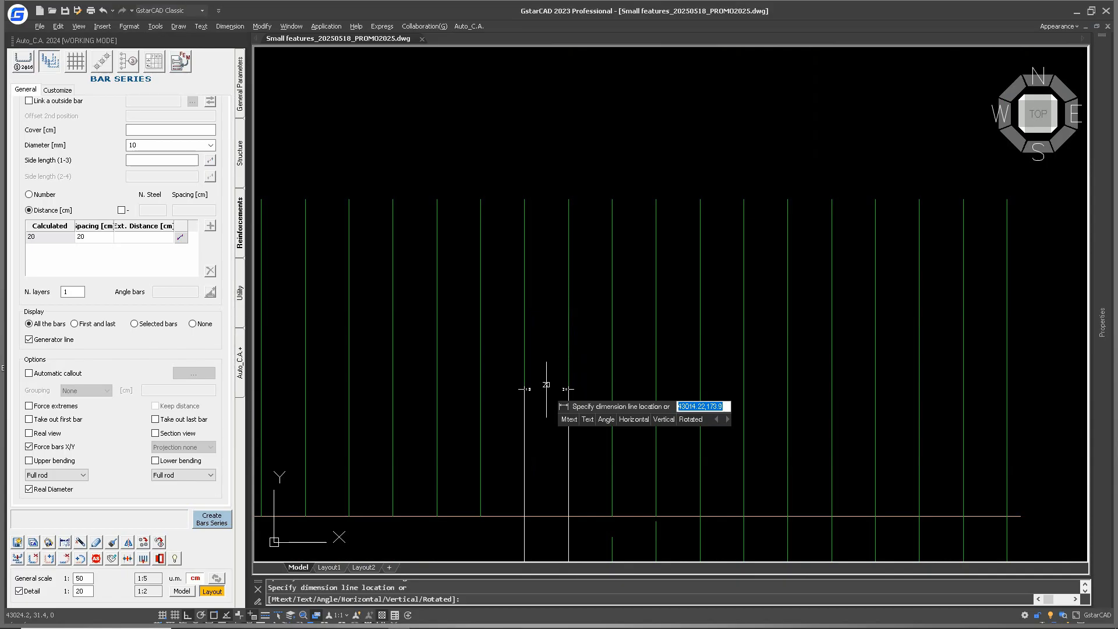
key("Escape")
scroll(649, 320, "down", 4)
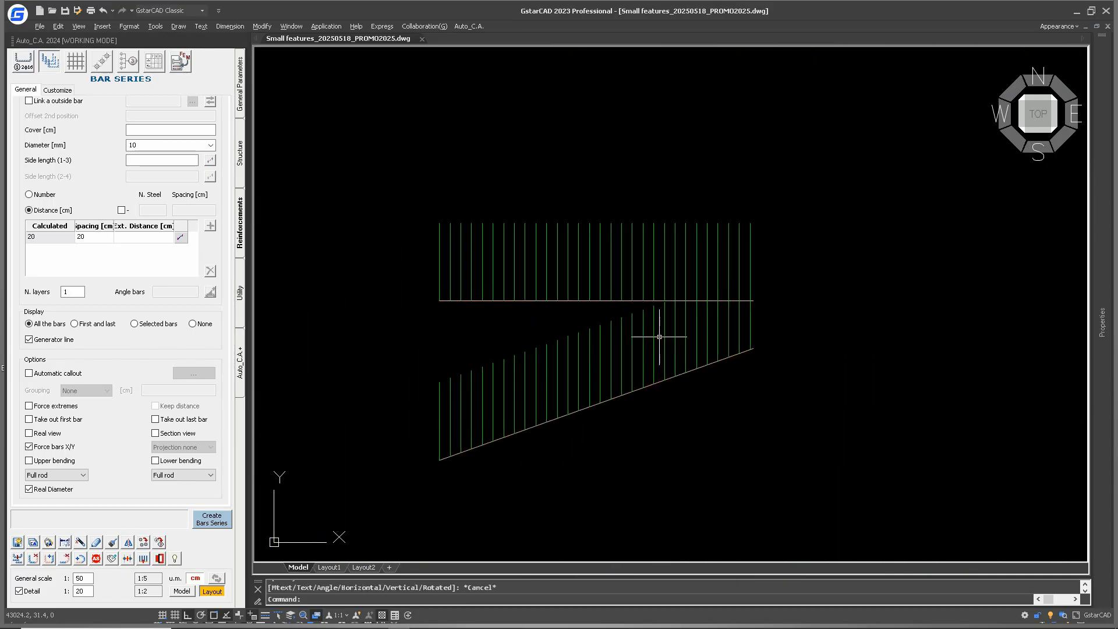
scroll(659, 336, "up", 2)
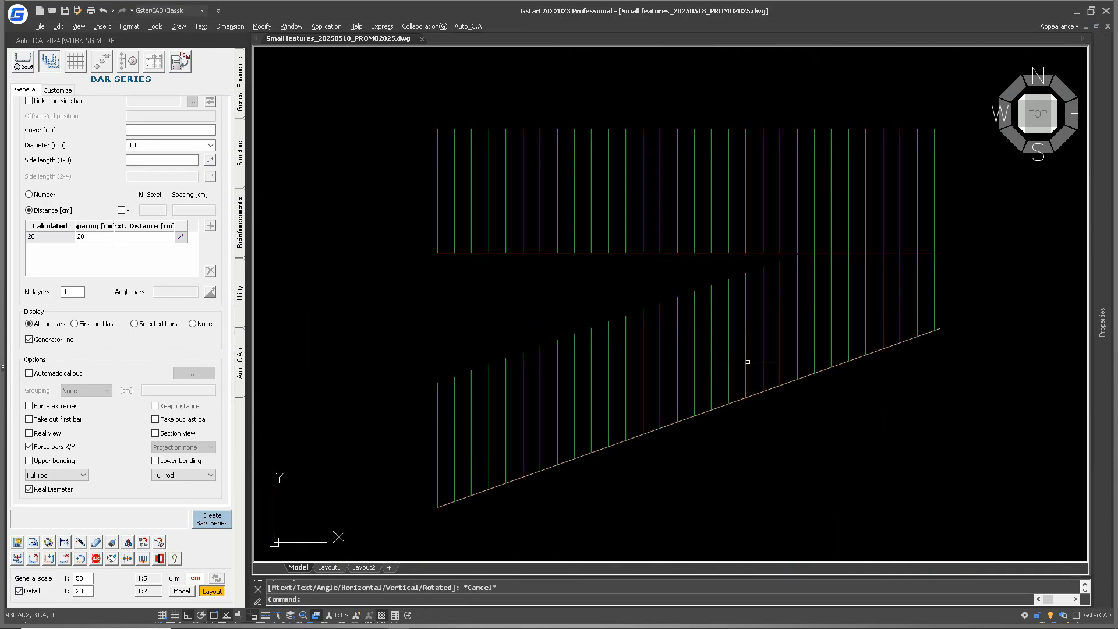